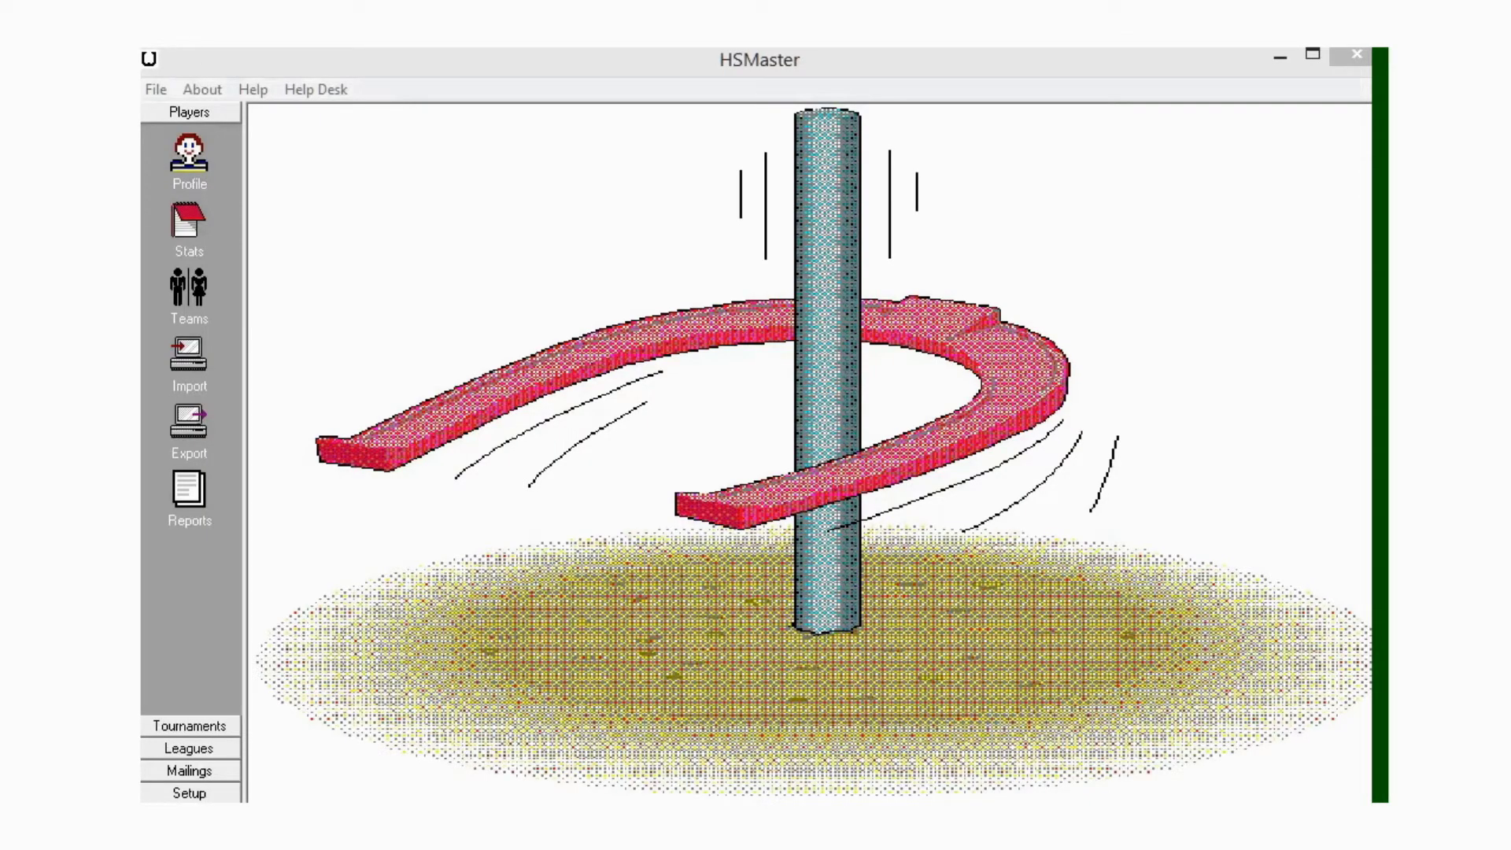
Open the singles round robin play screen for the tournament and load the A CLASS results.
click(207, 727)
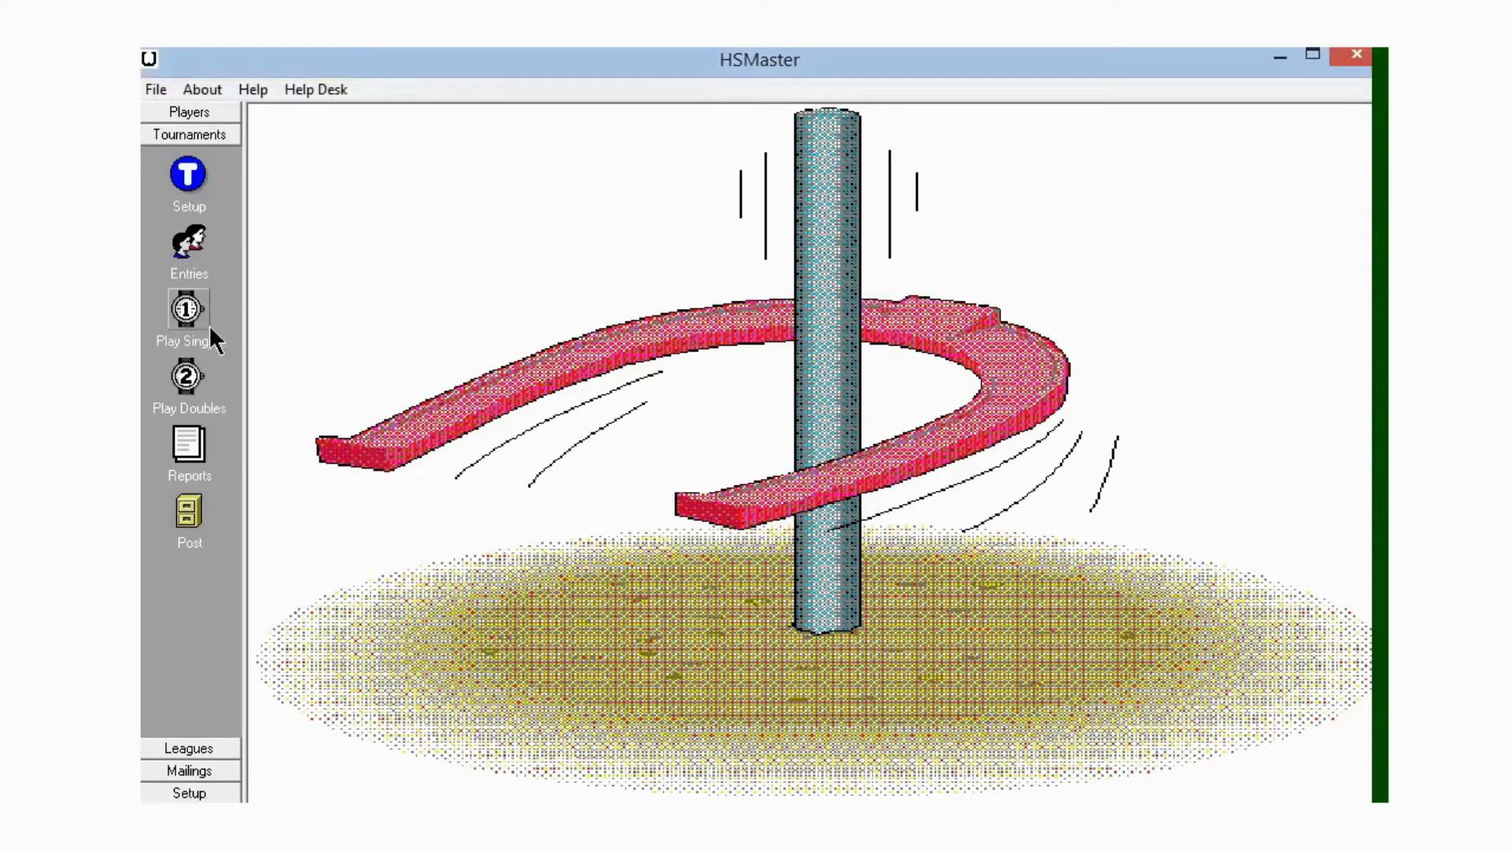
click(189, 309)
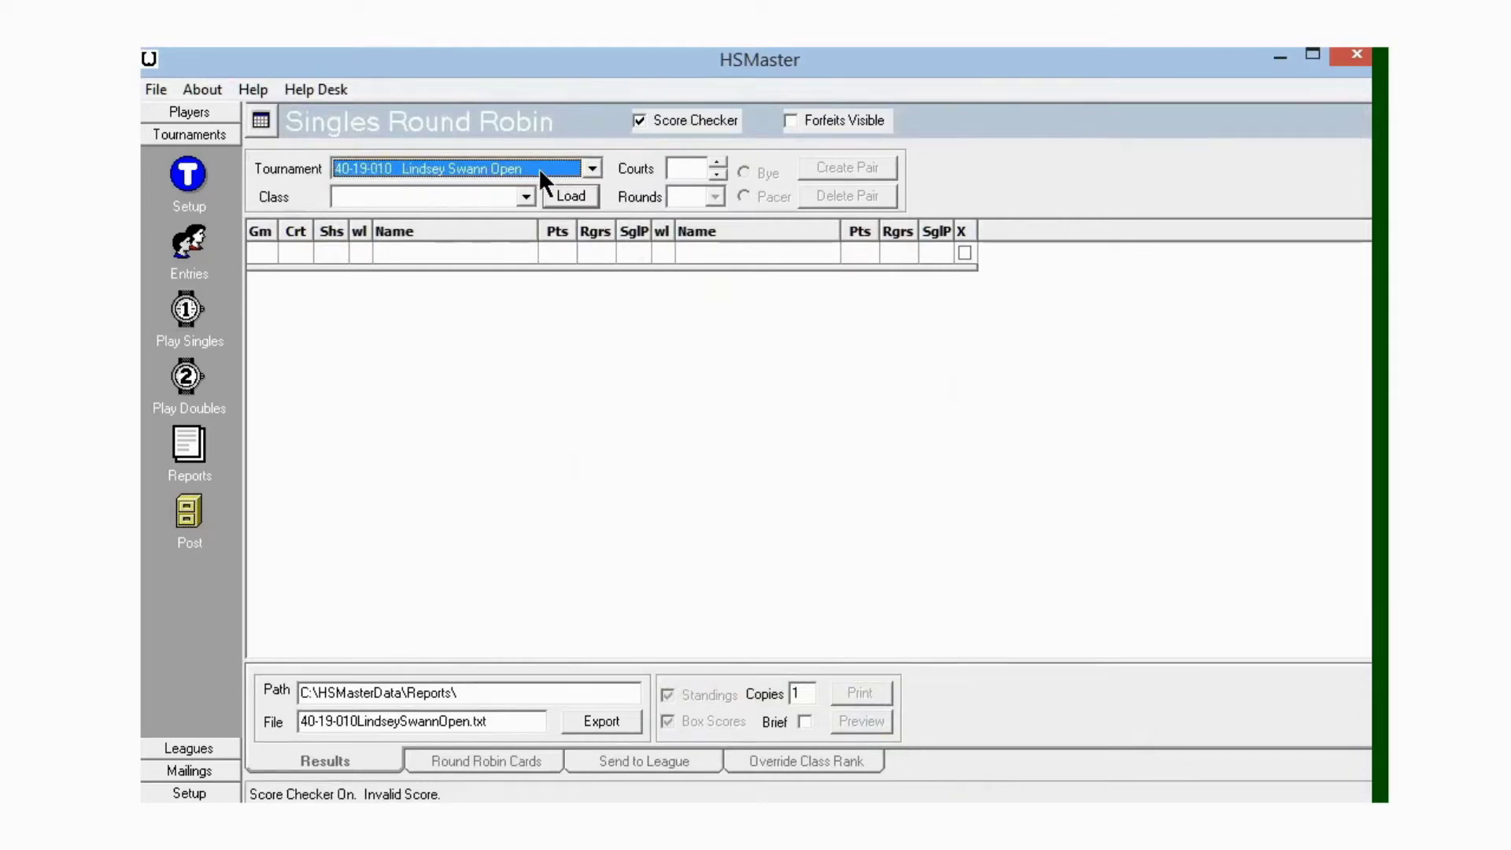
click(526, 196)
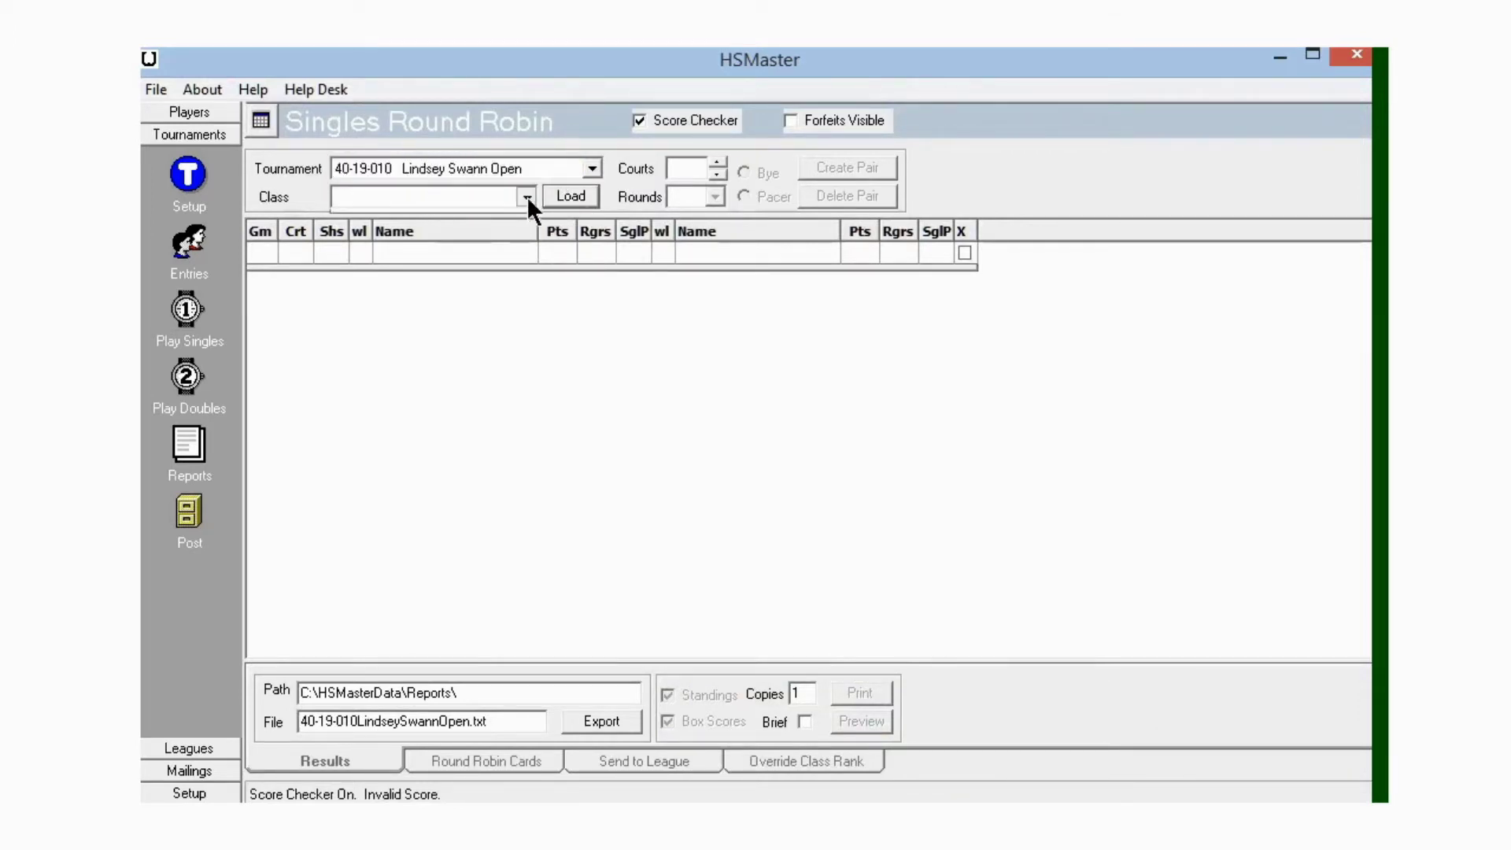
click(391, 221)
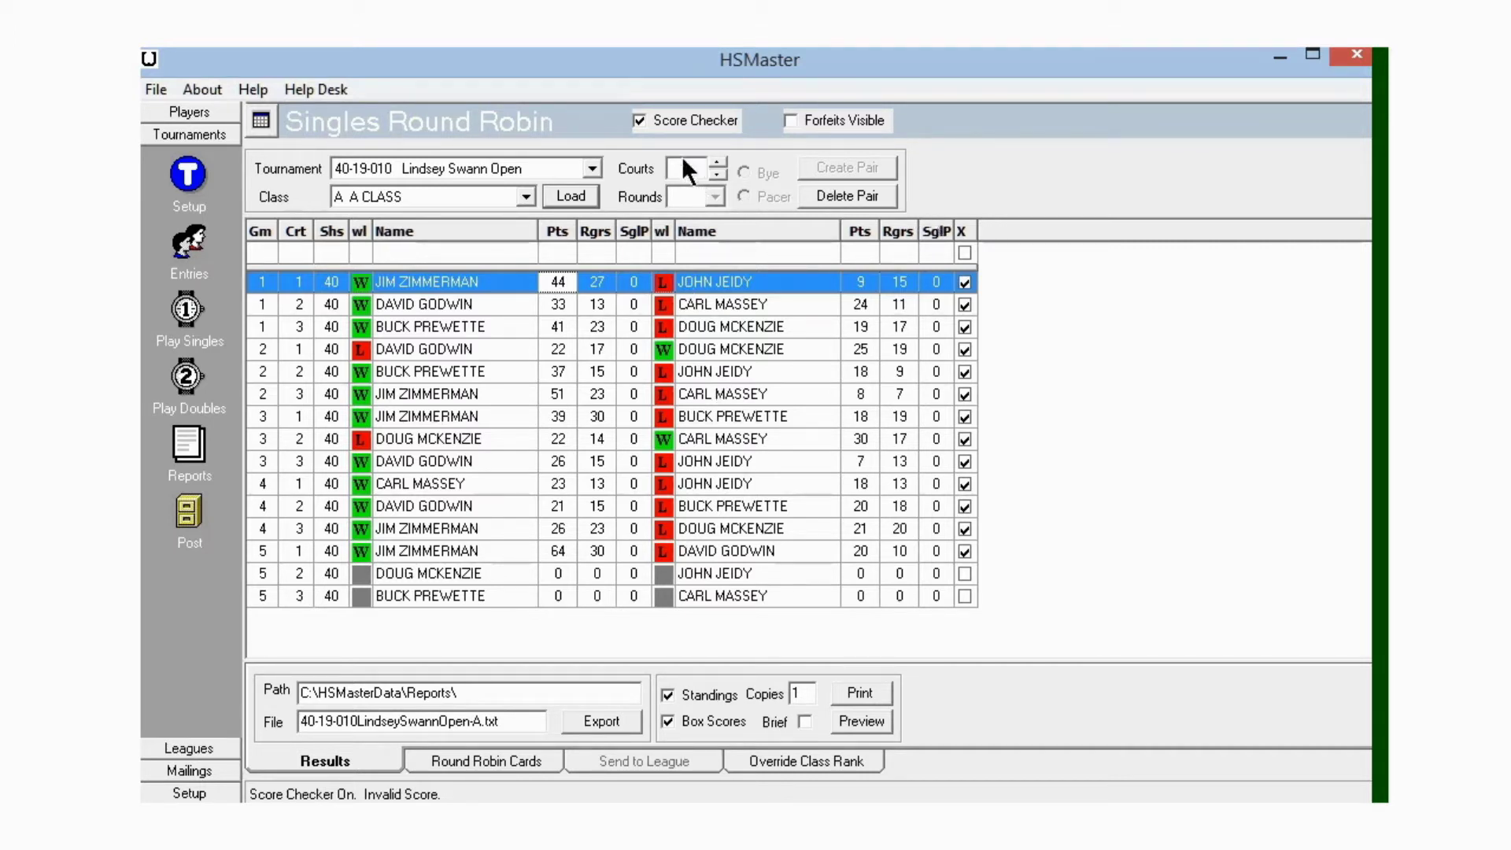
Toggle the Score Checker off and back on.
click(636, 121)
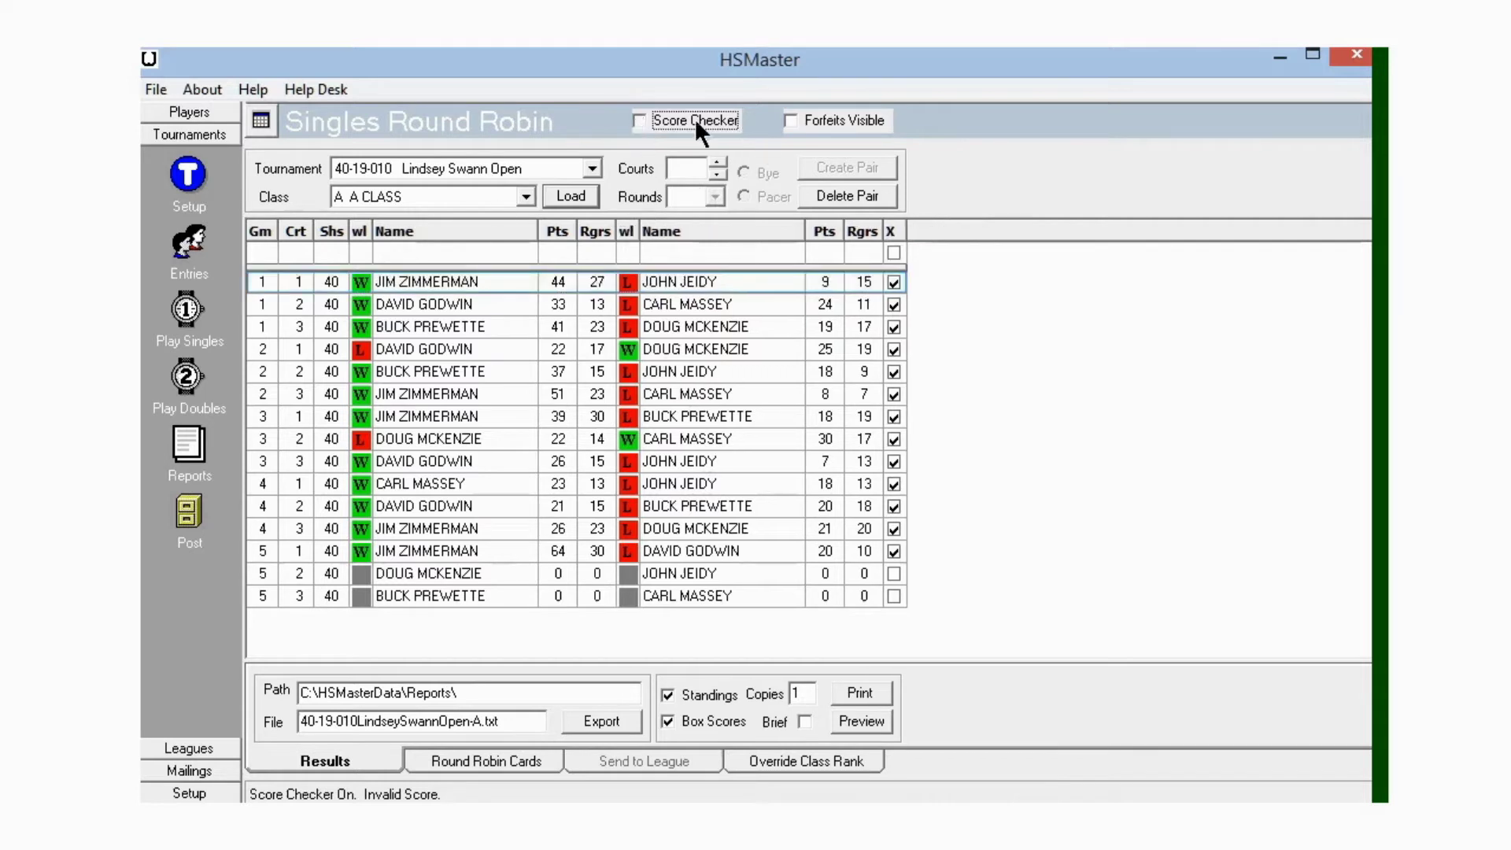
click(639, 121)
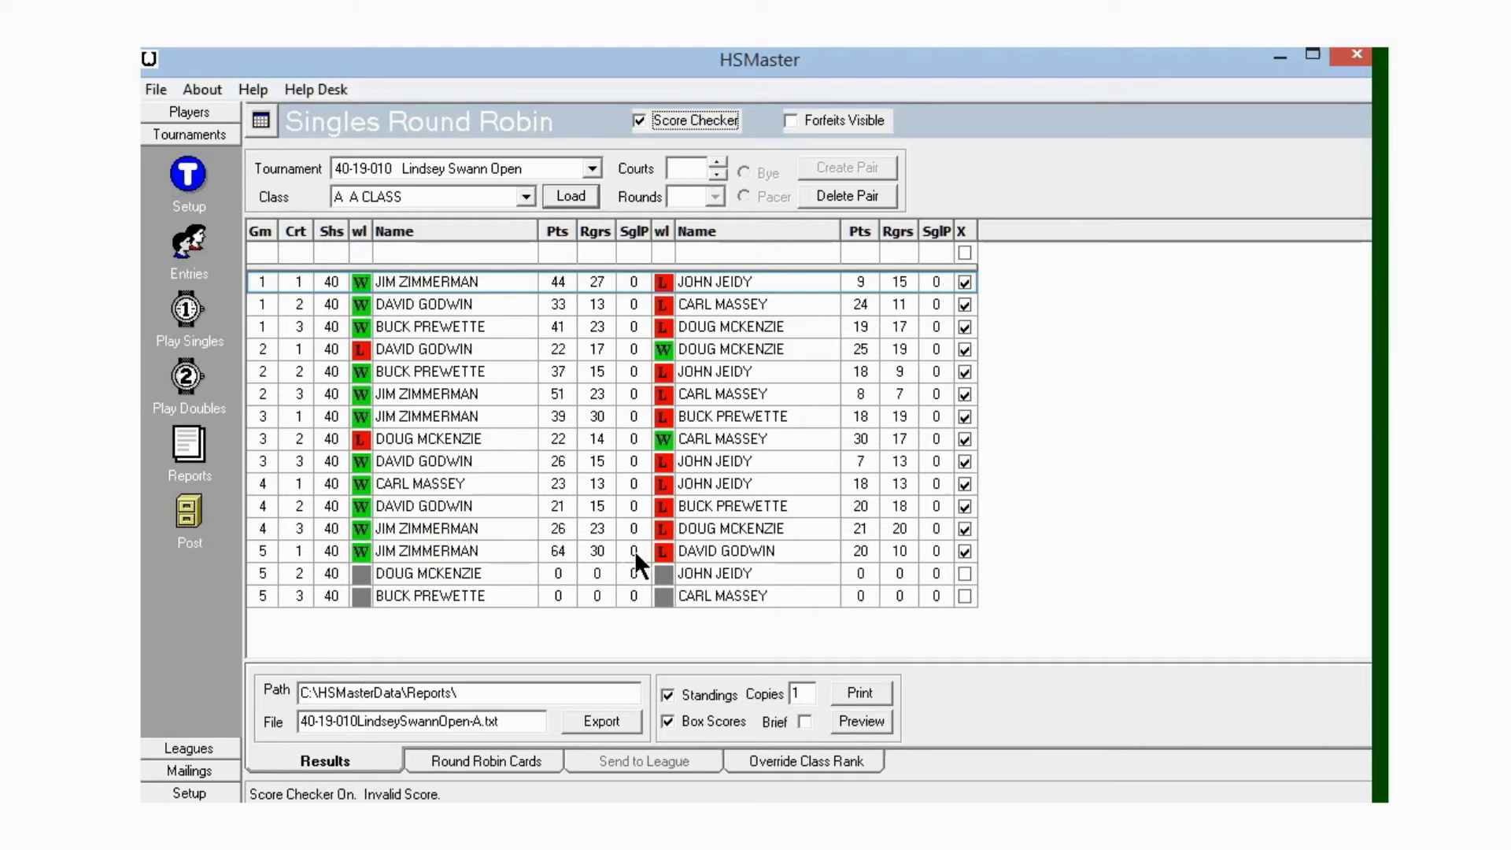
Reopen the game 5 court 1 result, enter 5 and 3 as the two players' SglP values, and mark it complete again.
click(964, 552)
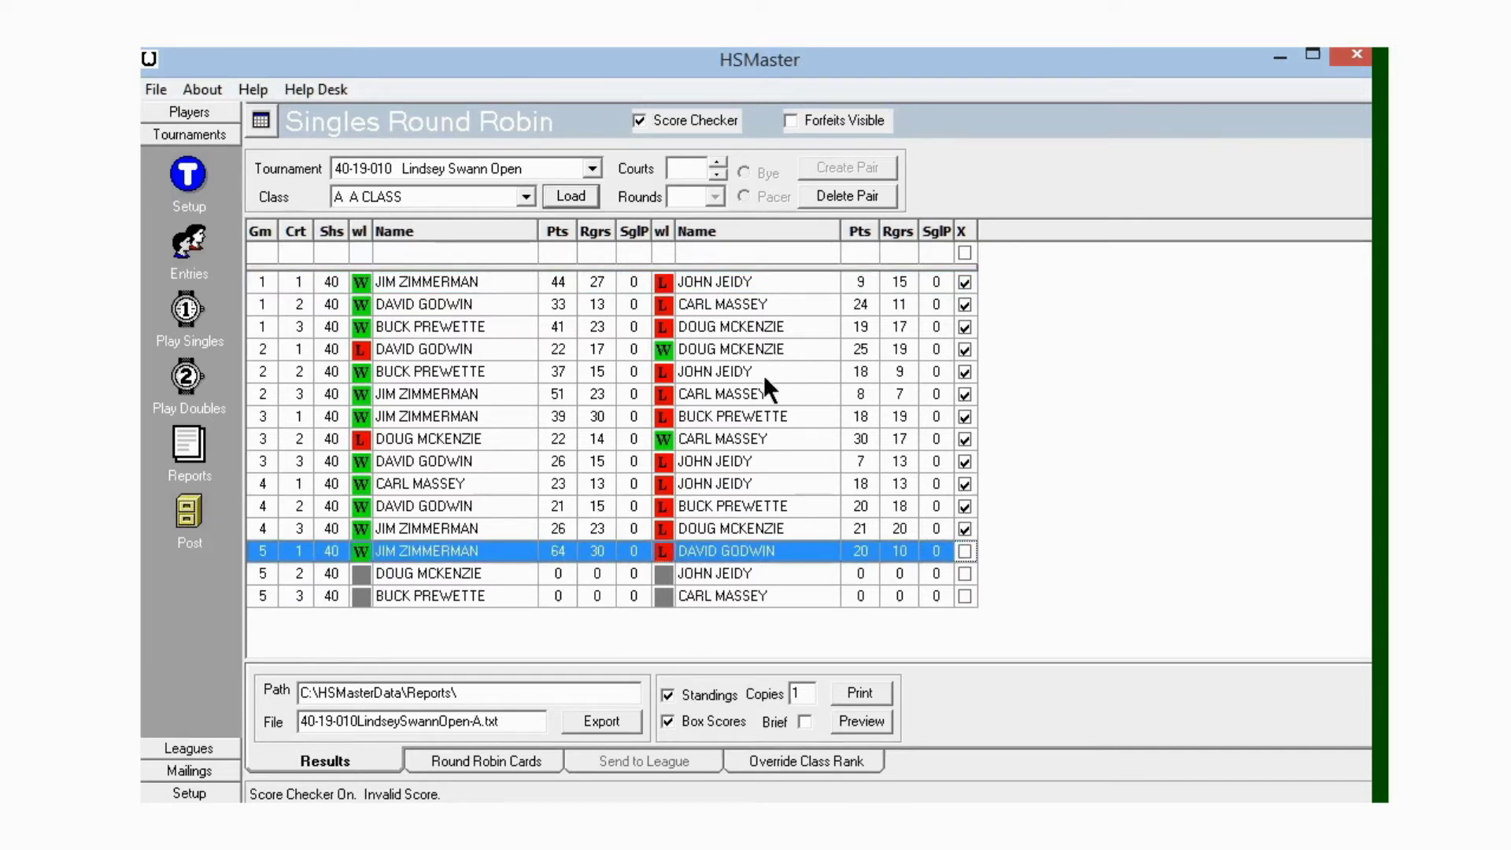
click(482, 553)
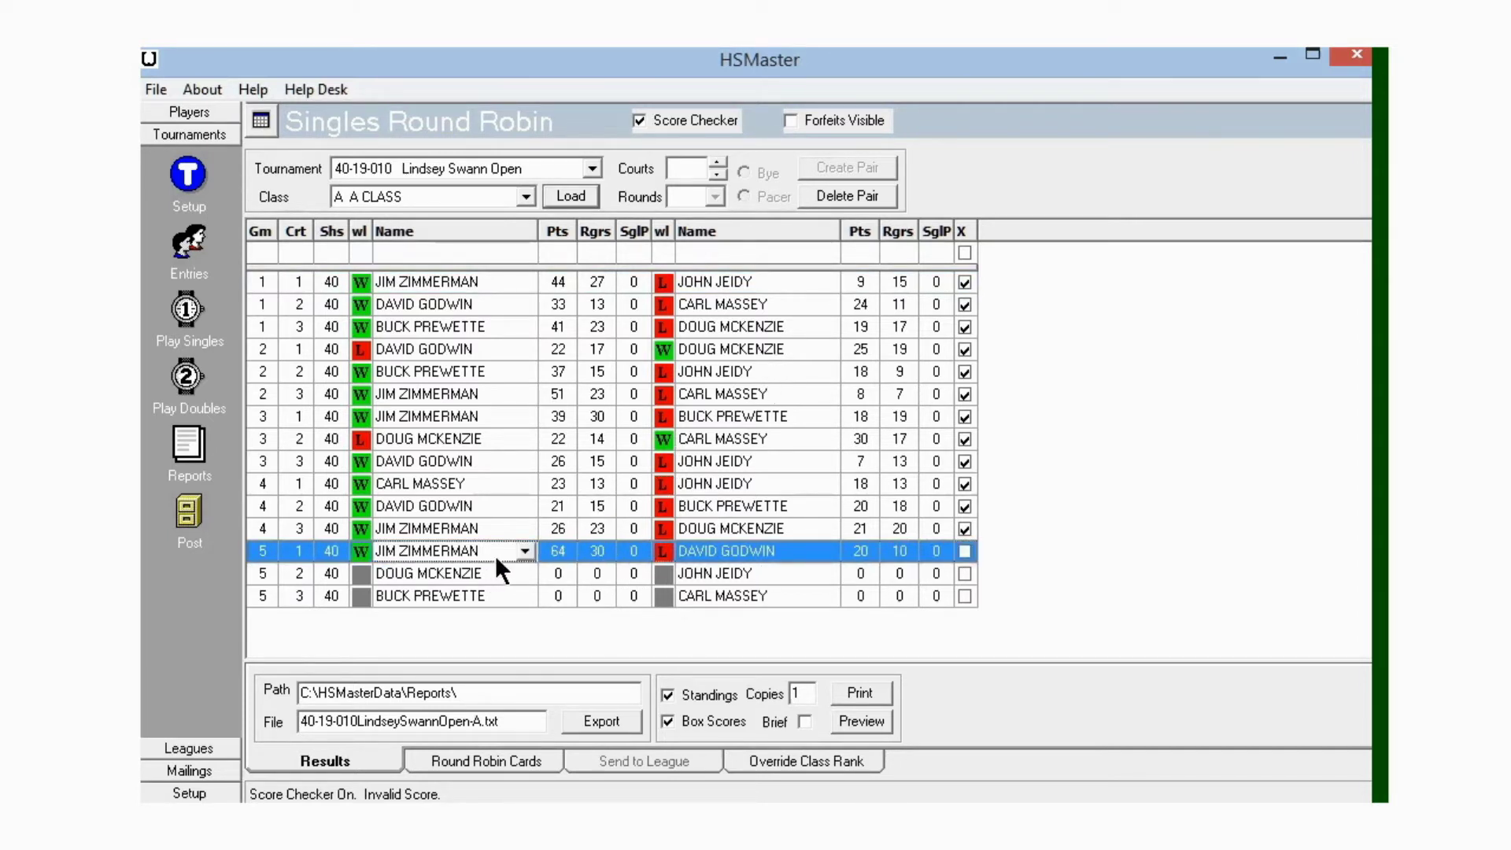
key(Tab)
key(Tab)
key(Tab)
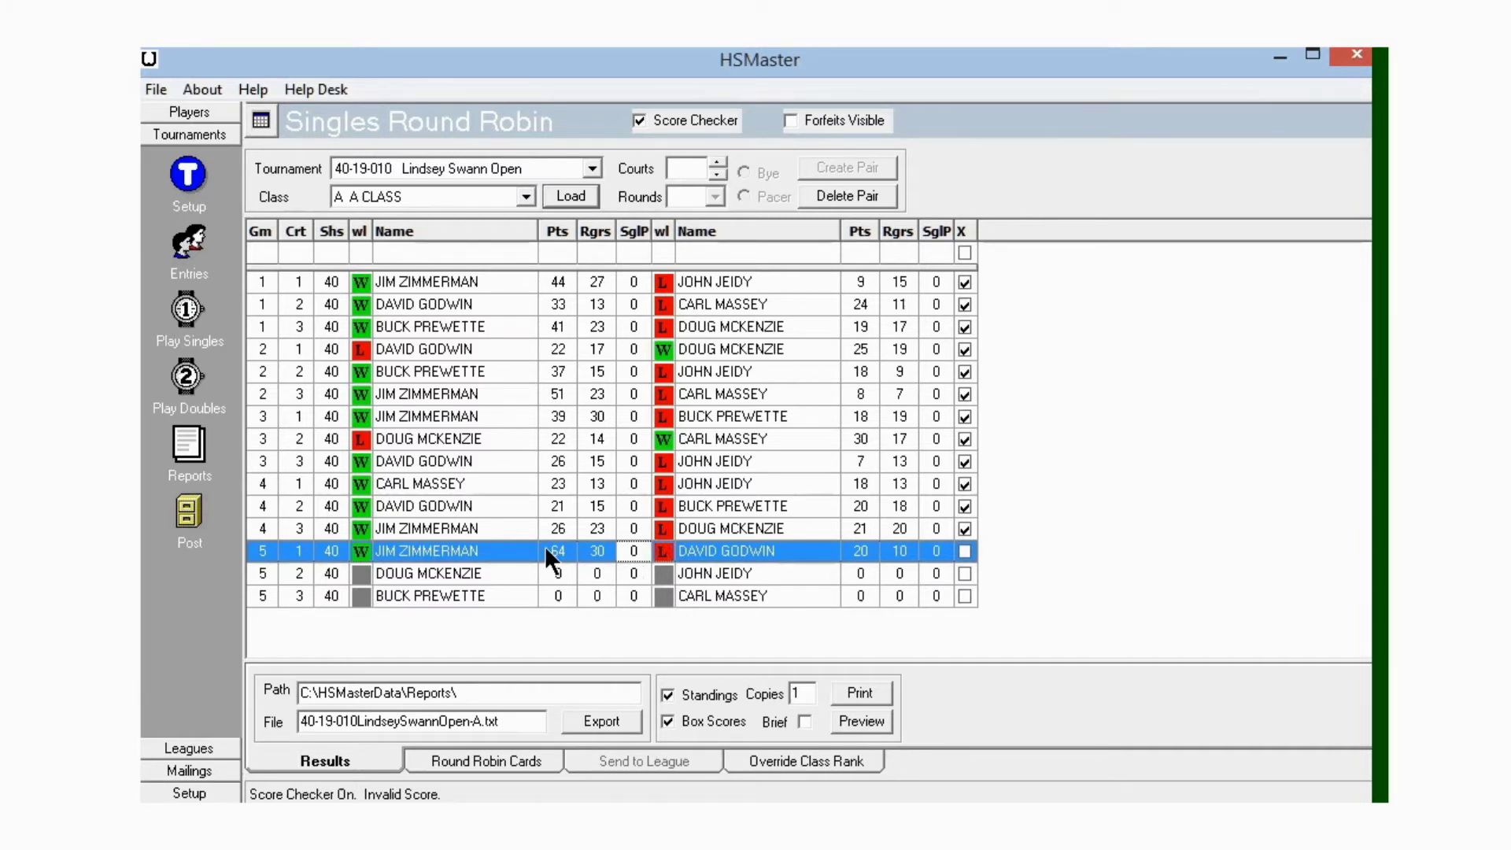
text(5)
key(Tab)
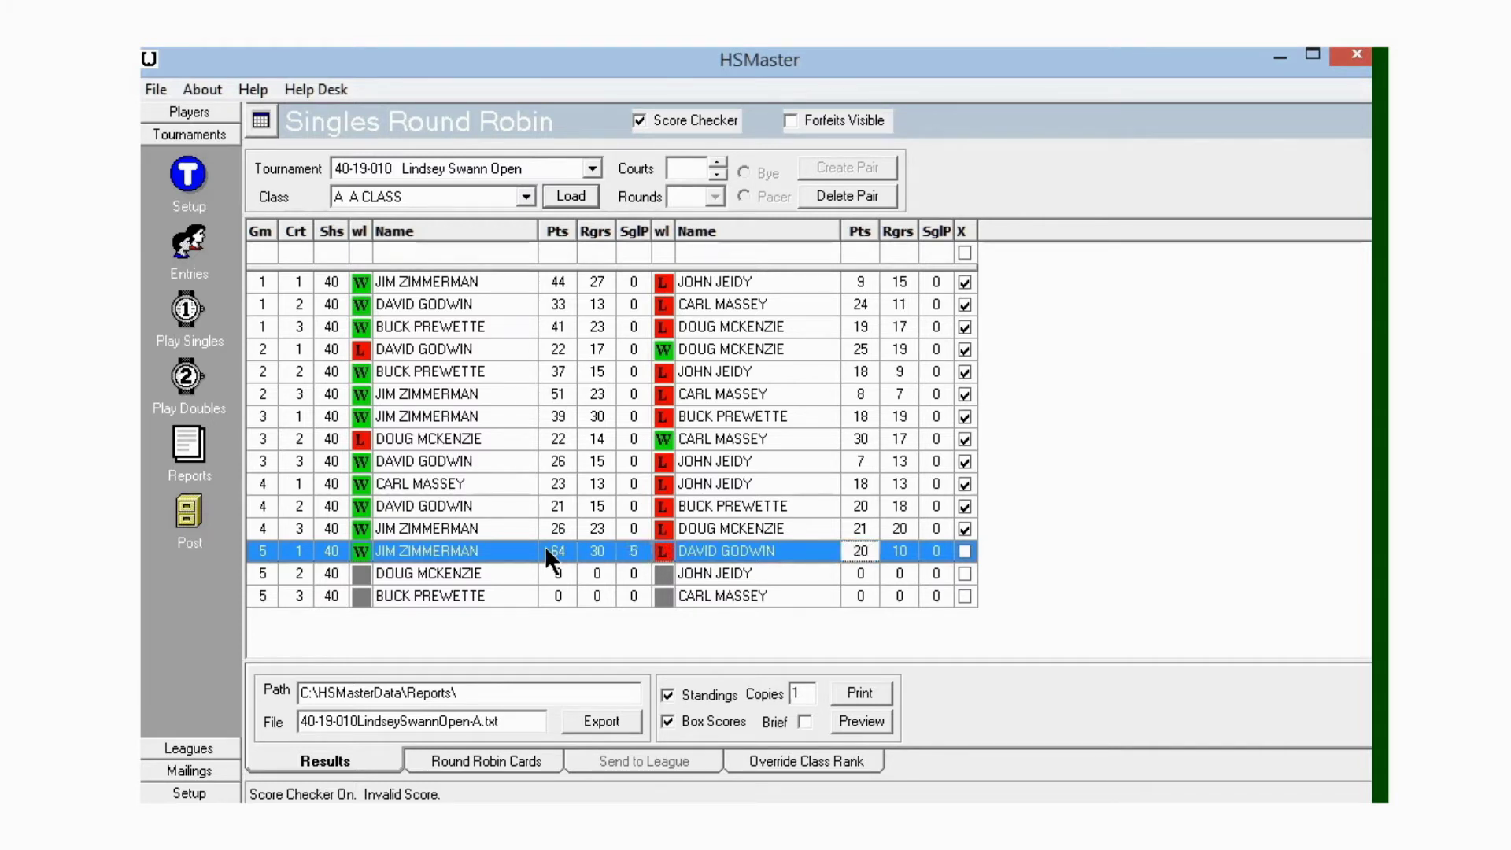
key(Tab)
key(Tab)
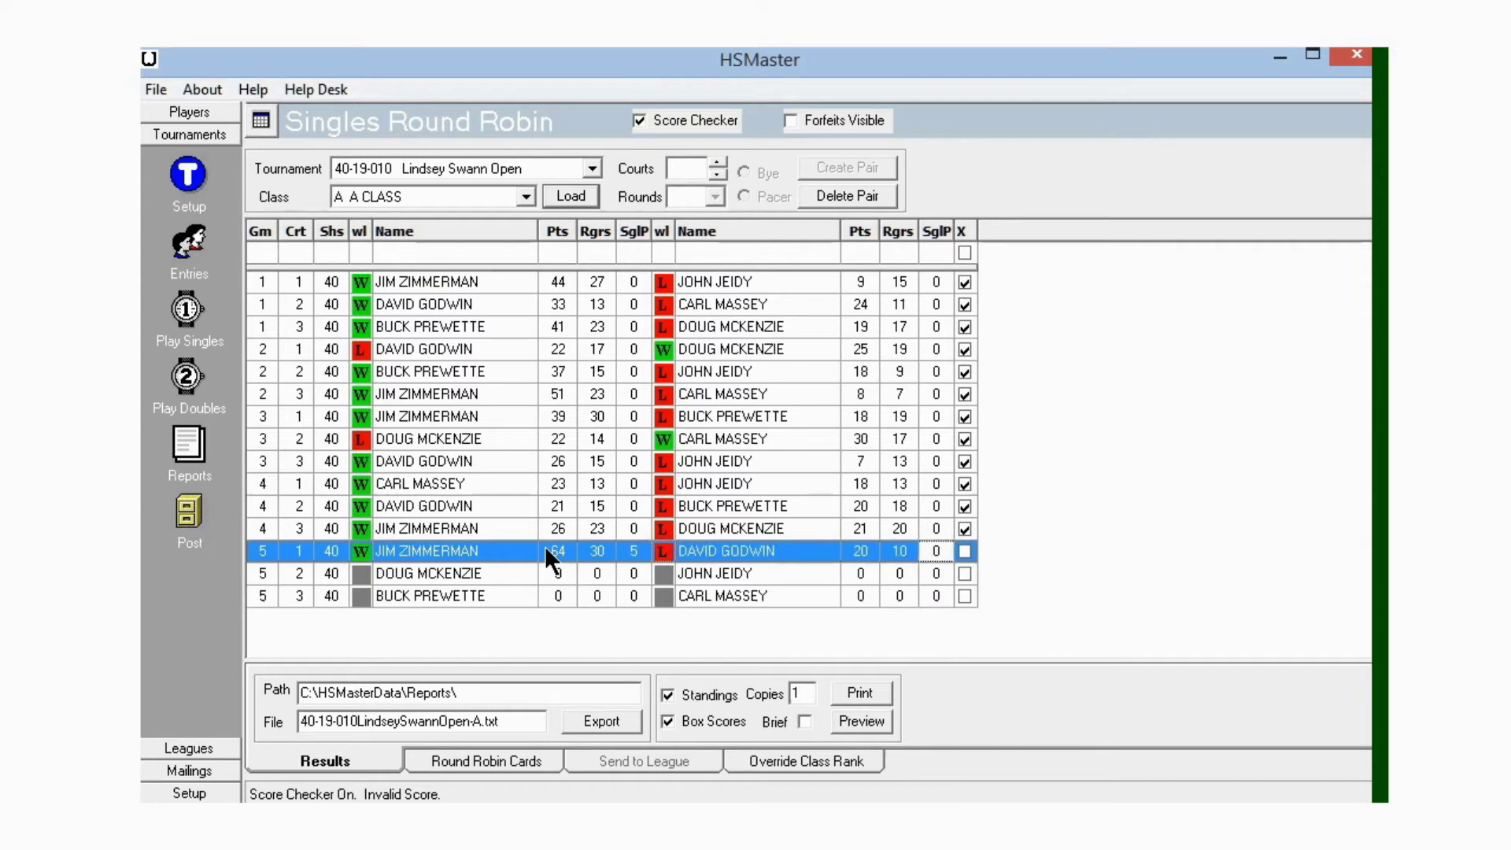
text(3)
key(Tab)
key(space)
key(Return)
Reset the SglP values in the game 5 court 1 row to 0.
text(0)
key(Tab)
key(Tab)
key(Tab)
key(Tab)
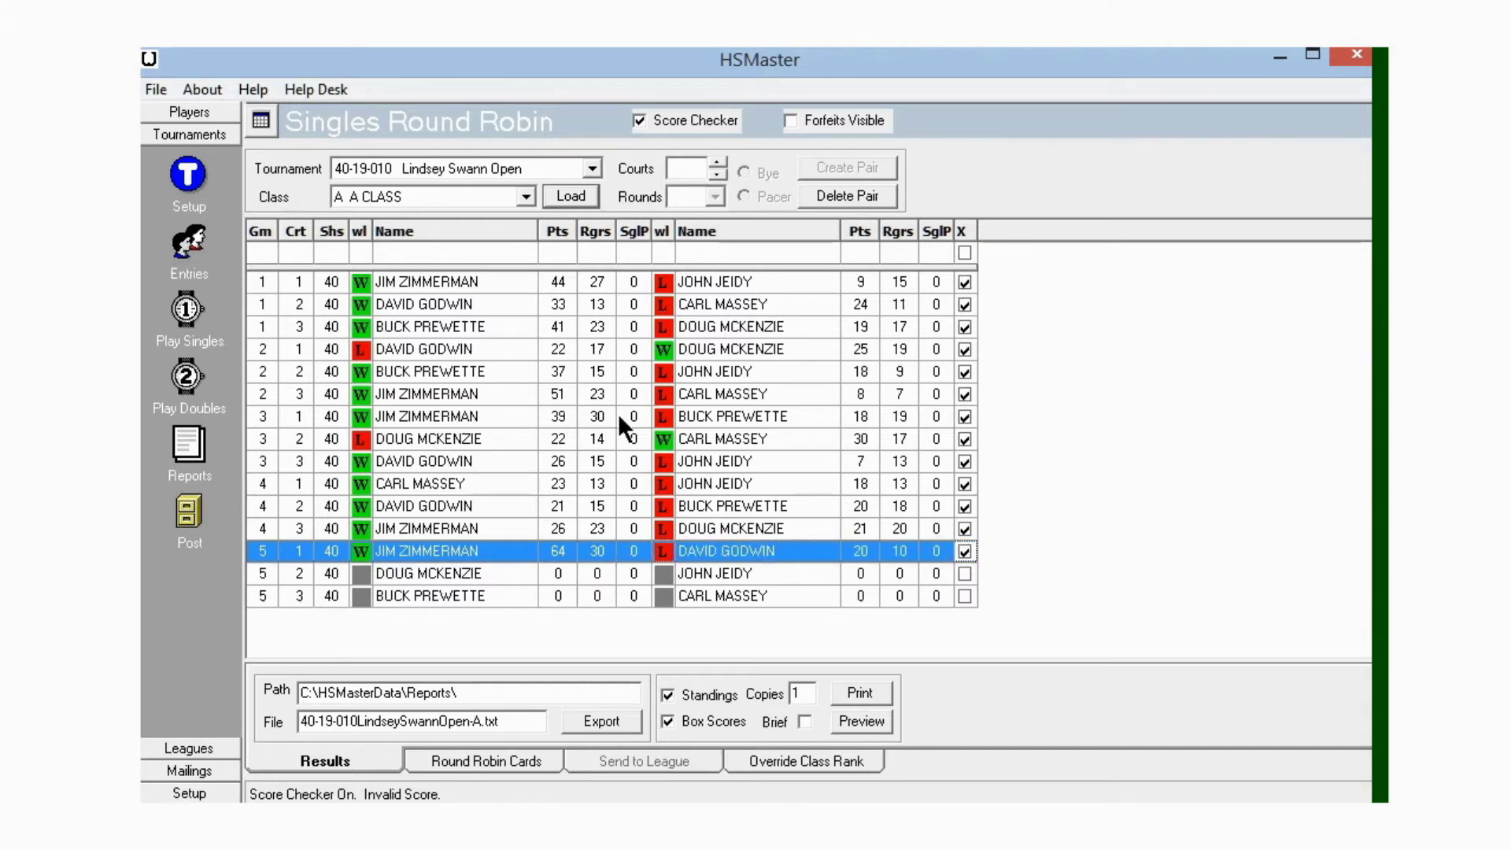
Turn off the Score Checker and show the forfeit columns in the results grid.
click(638, 120)
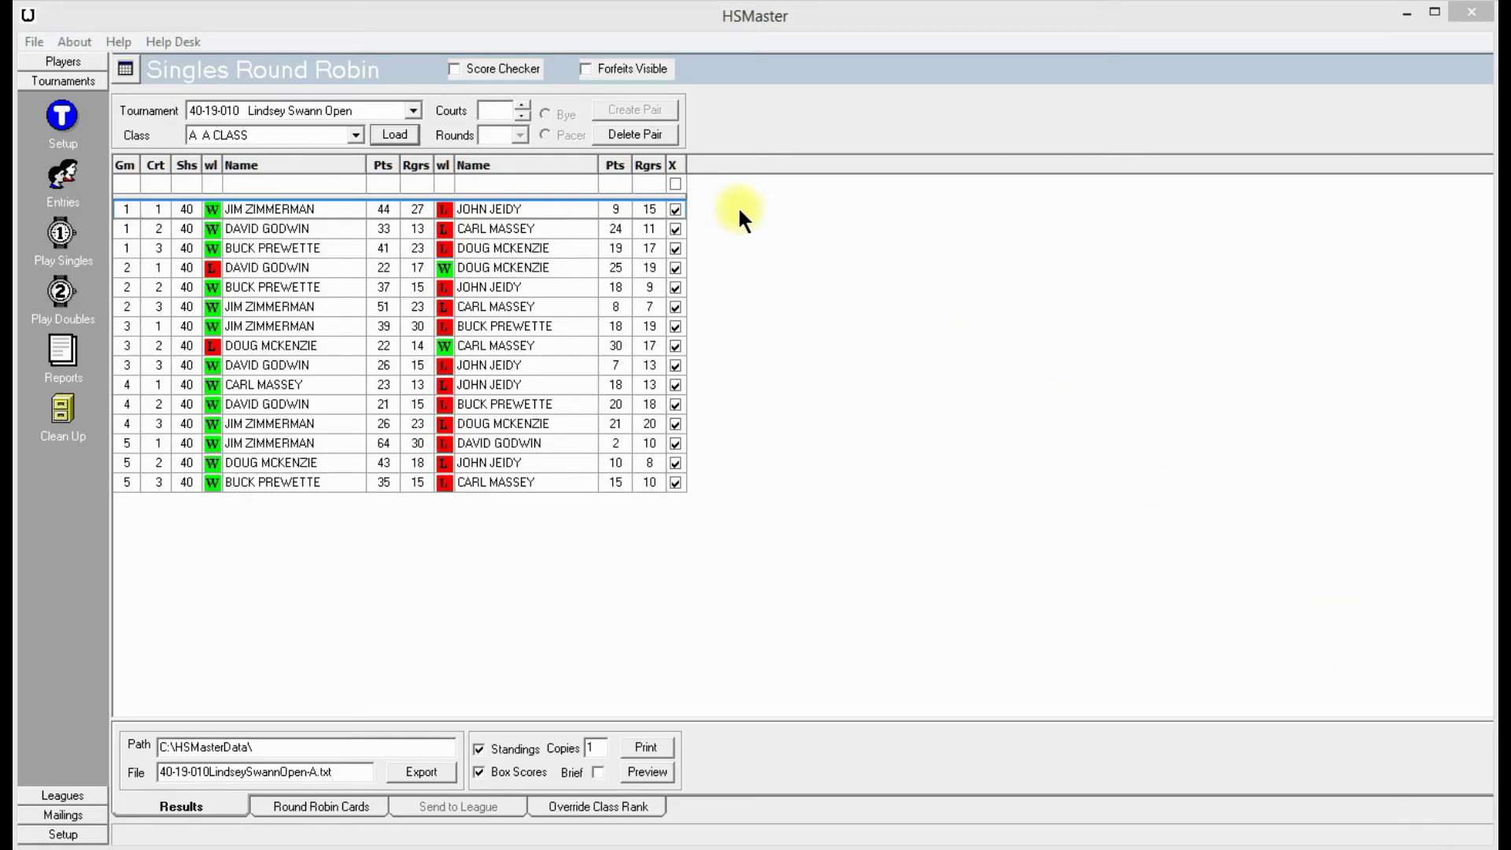
click(586, 69)
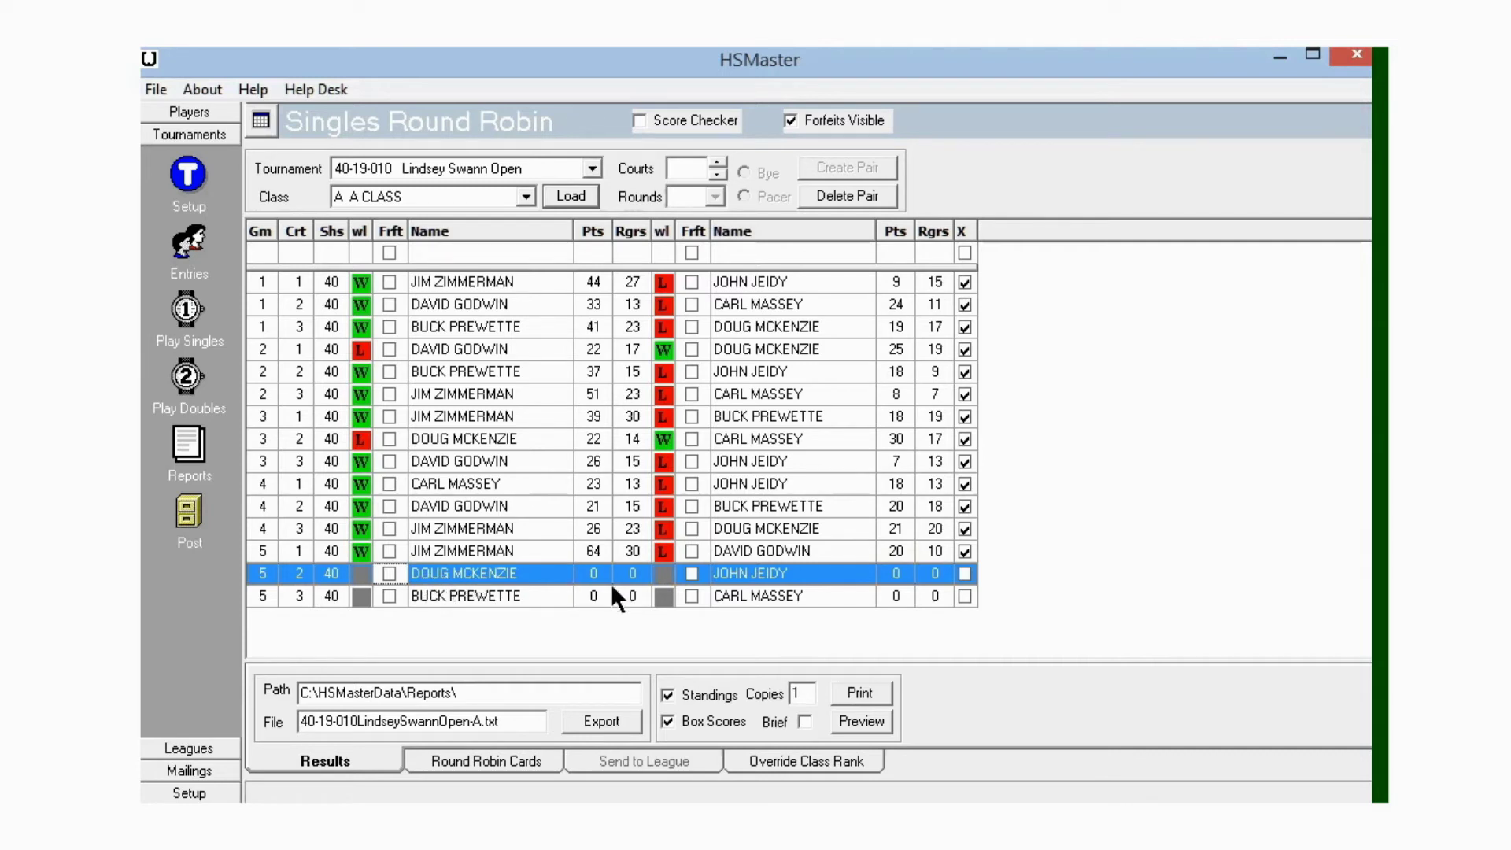
Change the first player of game 5 court 2 to PACER and back to the original player.
click(555, 574)
click(560, 574)
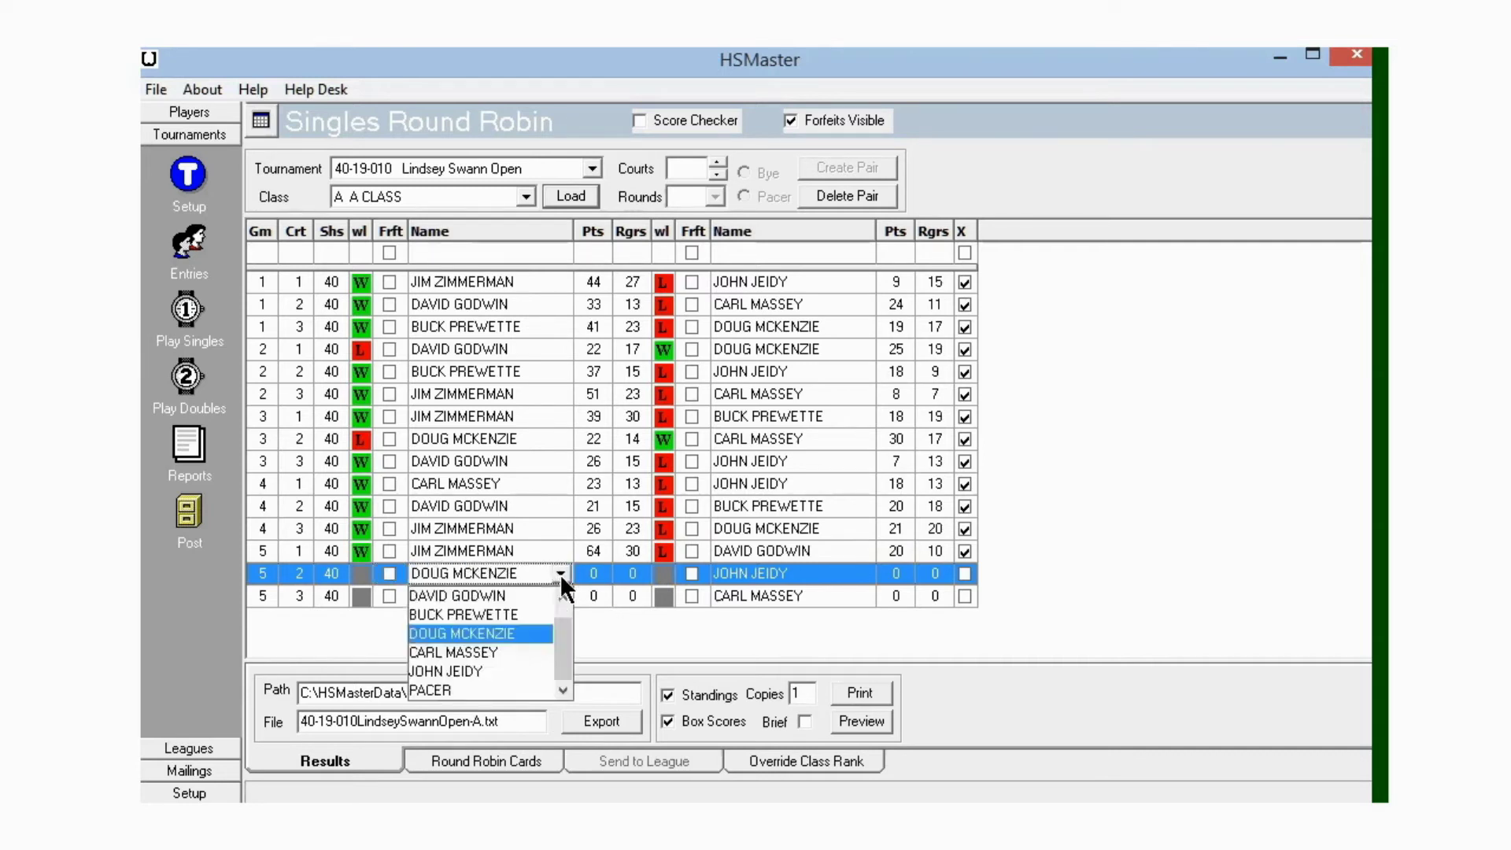
click(423, 689)
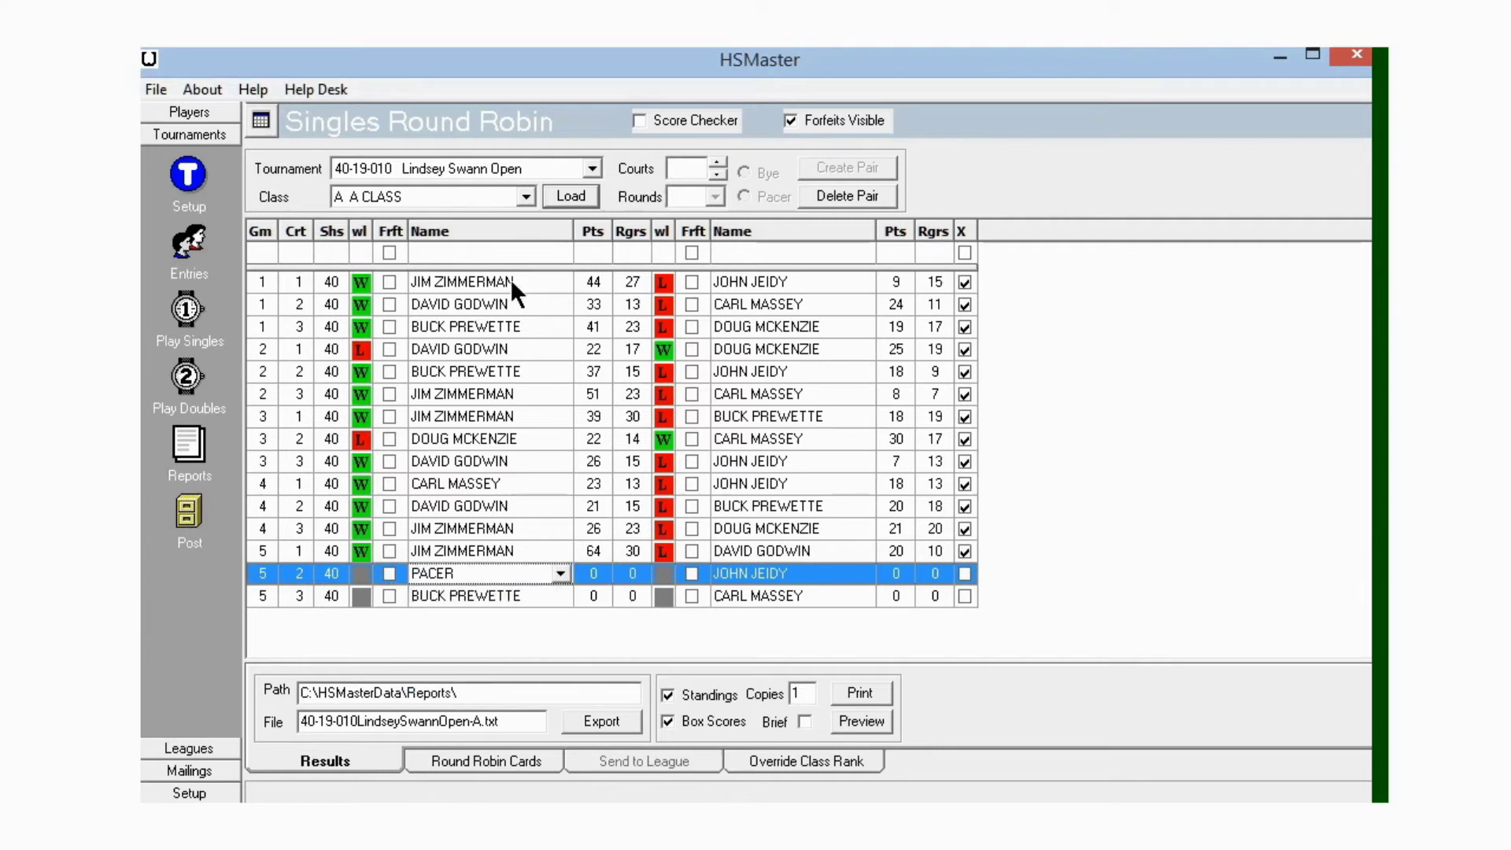
click(560, 573)
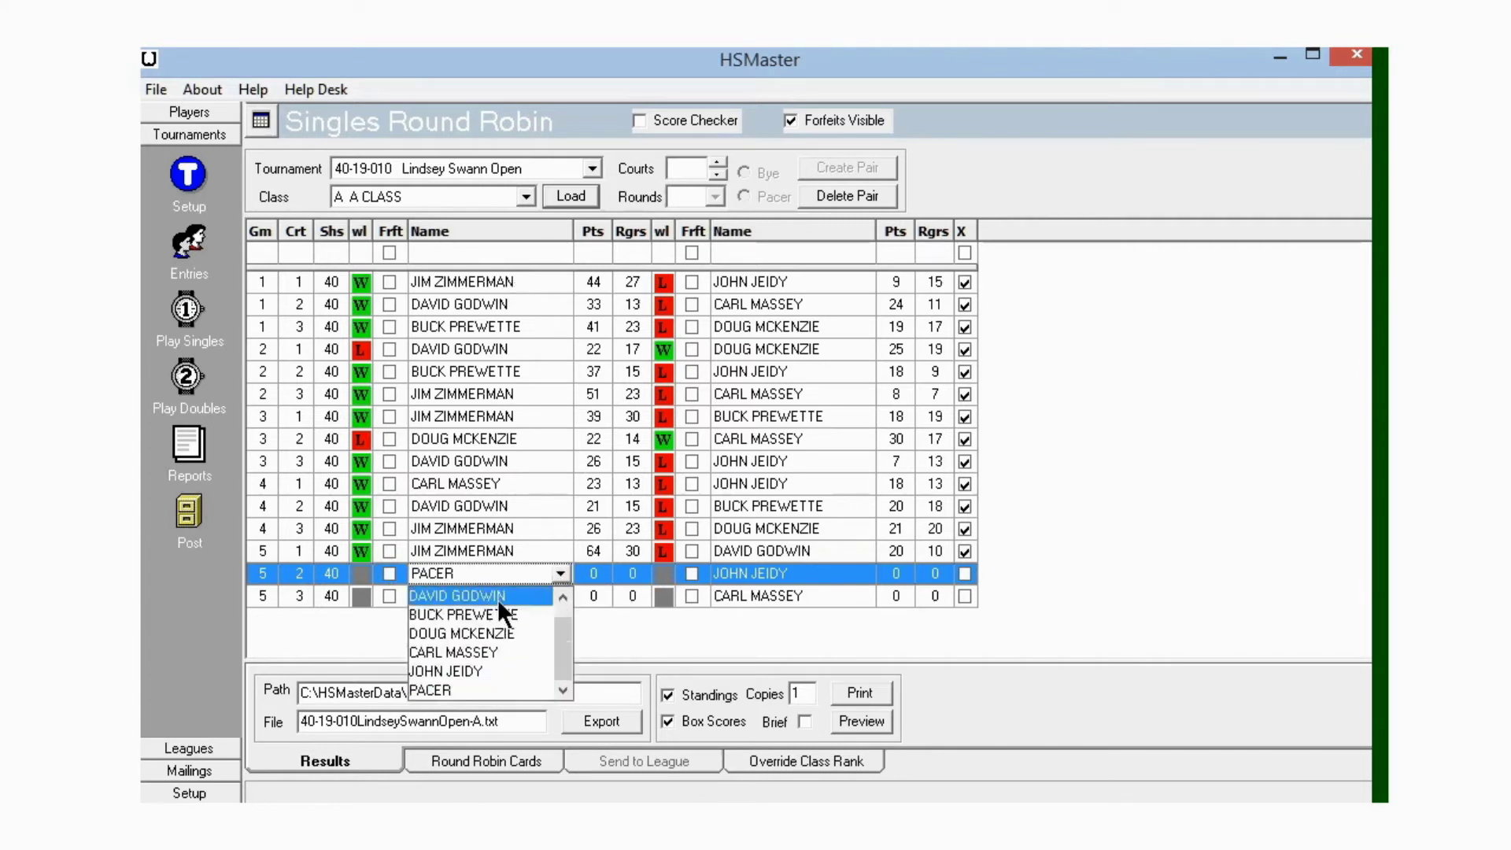
click(453, 634)
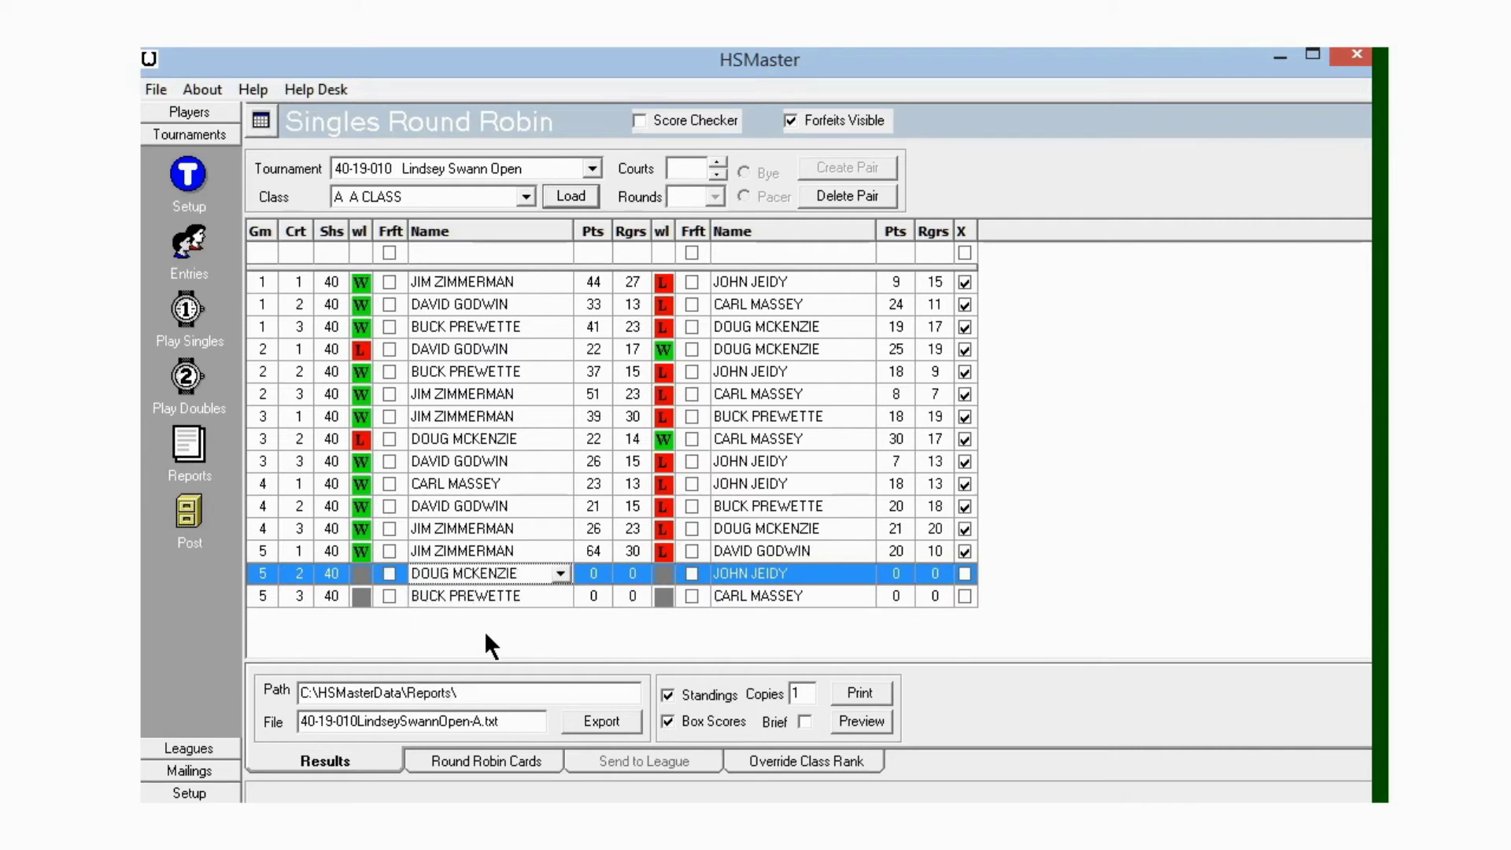
Mark the first player of game 5 court 2 as forfeiting and set that game's shoes to 0.
click(388, 573)
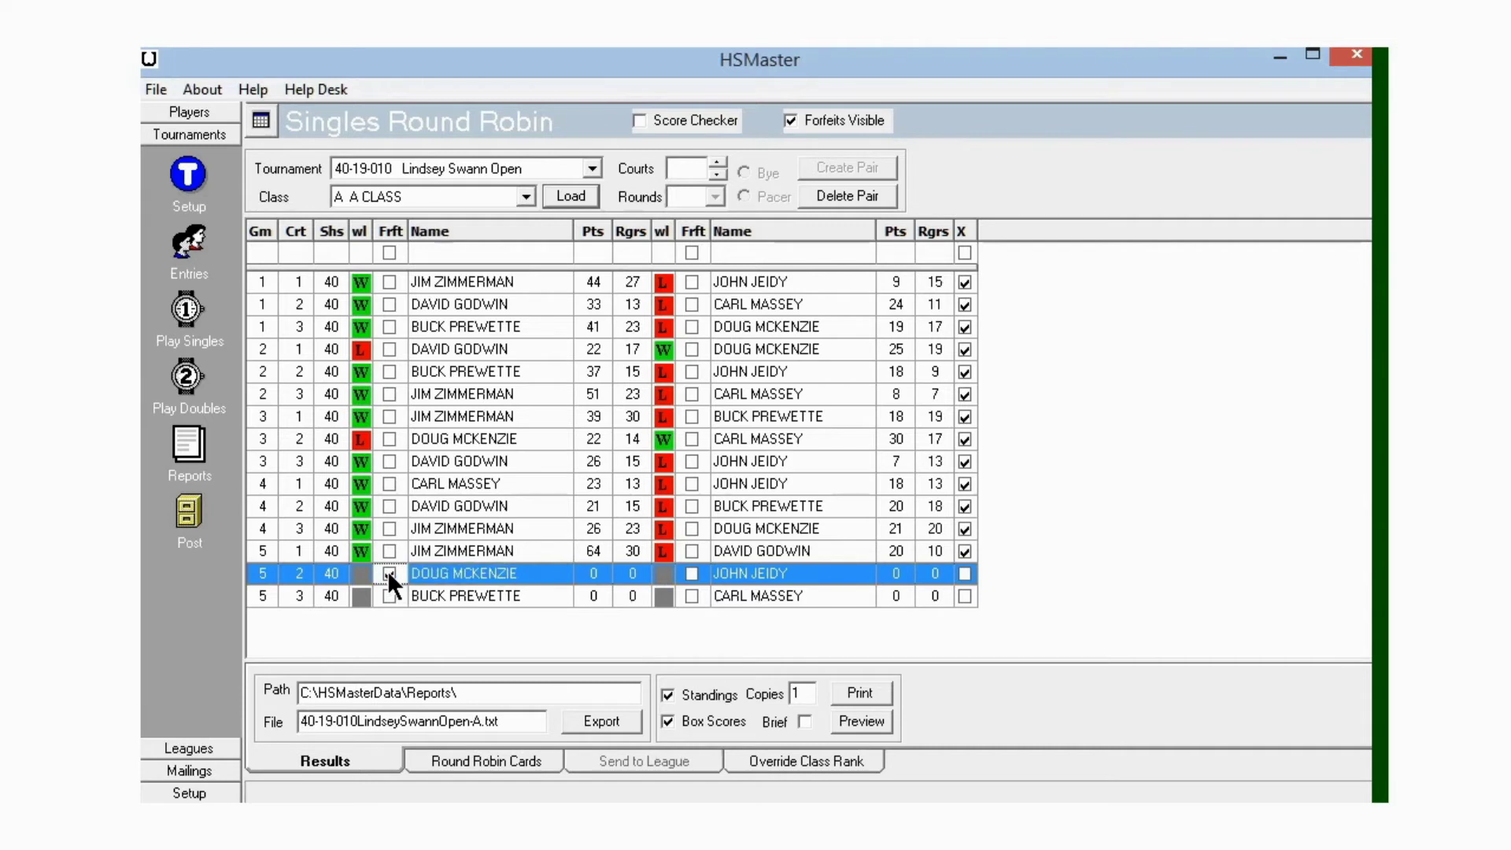
key(shift+Tab)
key(shift+Tab)
text(0)
key(Tab)
Mark the forfeited game 5 court 2 as completed and commit the row.
key(Tab)
key(Tab)
key(Tab)
key(Tab)
key(Tab)
key(Tab)
key(Tab)
key(Tab)
key(Tab)
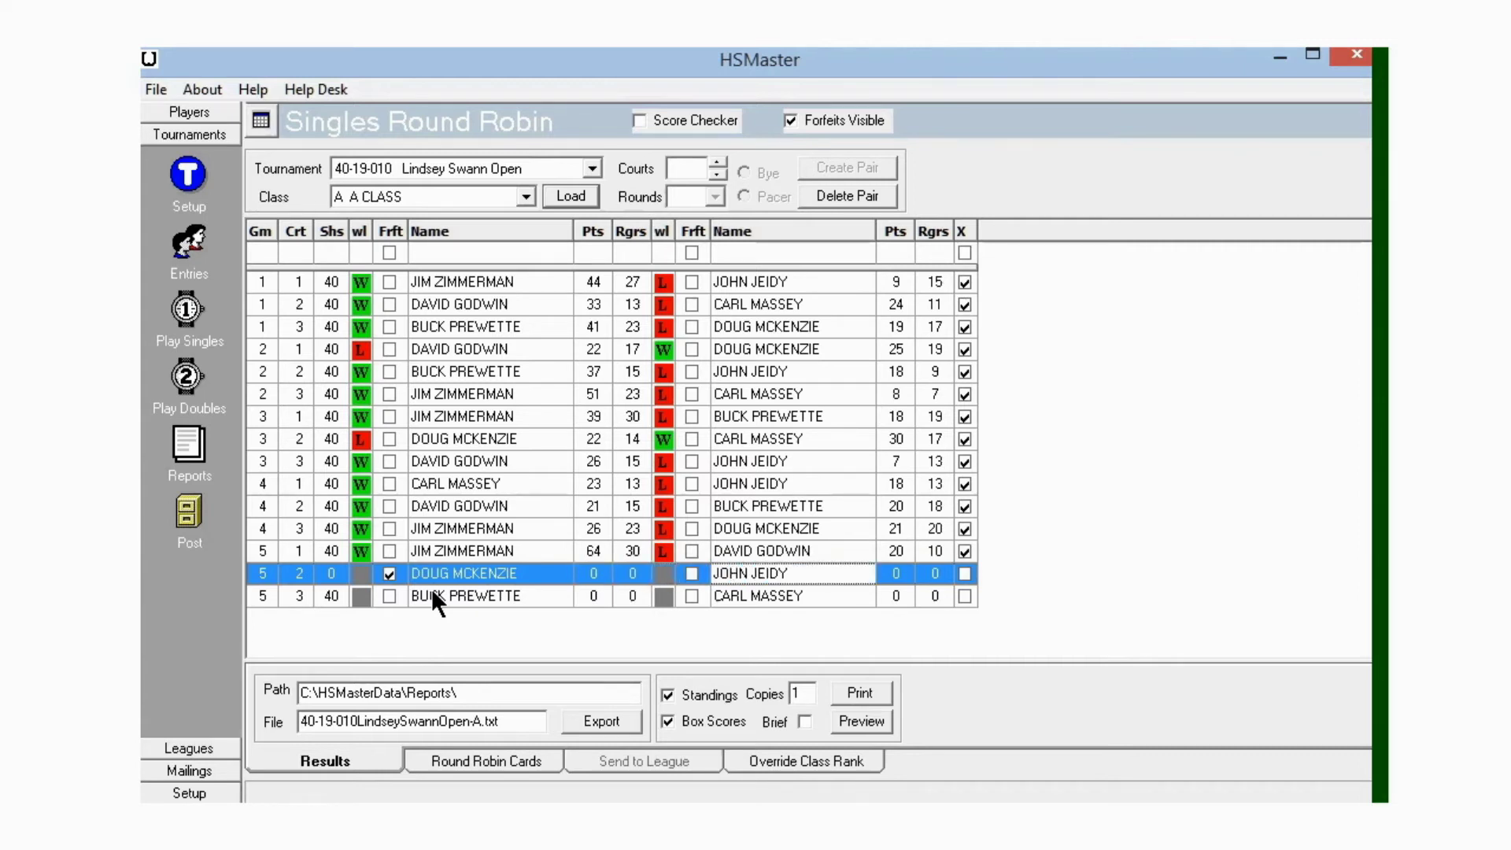
key(Tab)
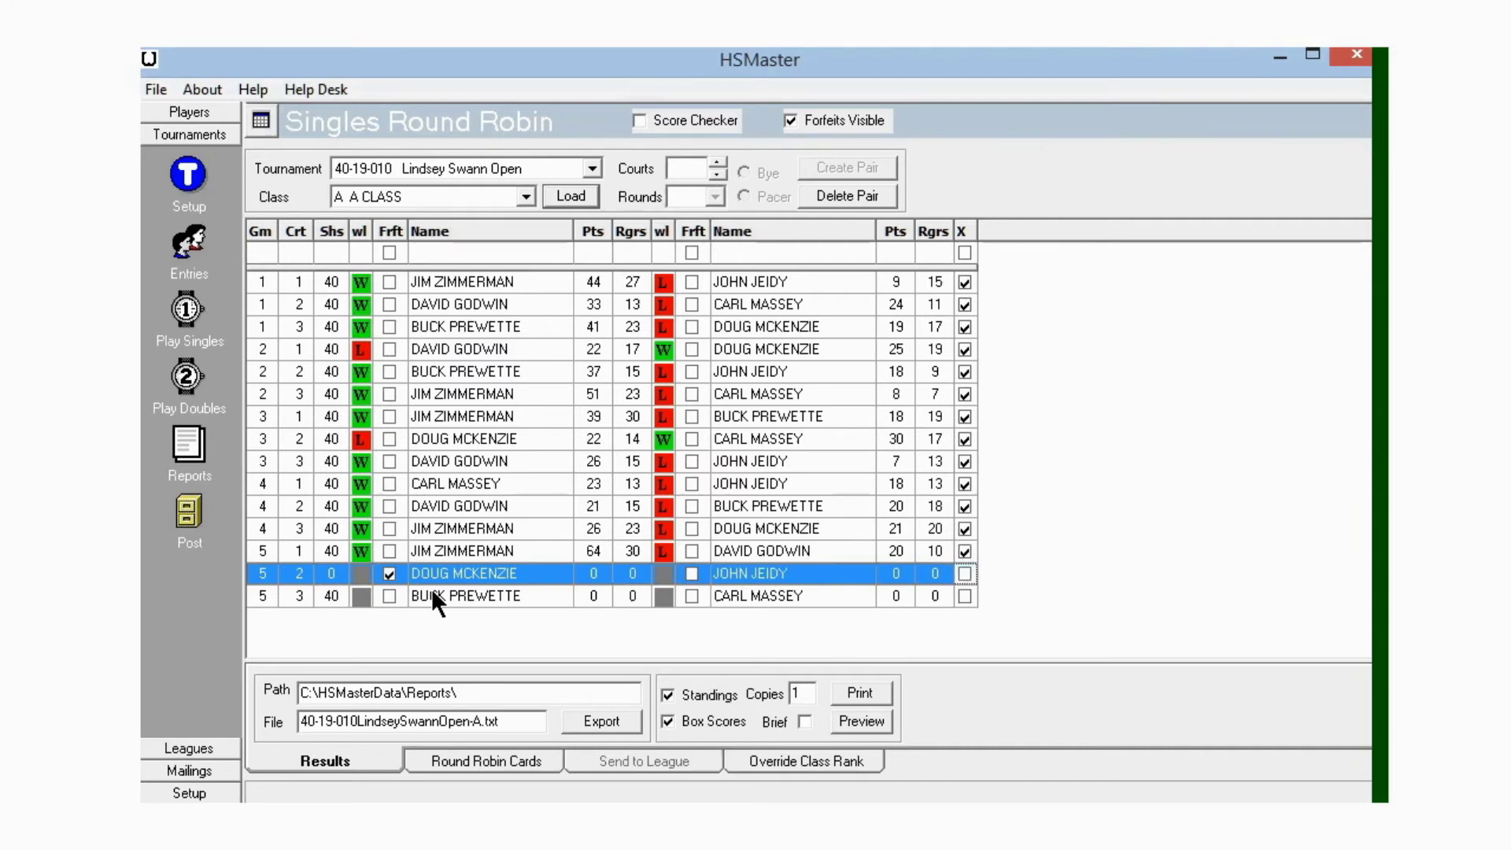
key(space)
key(Return)
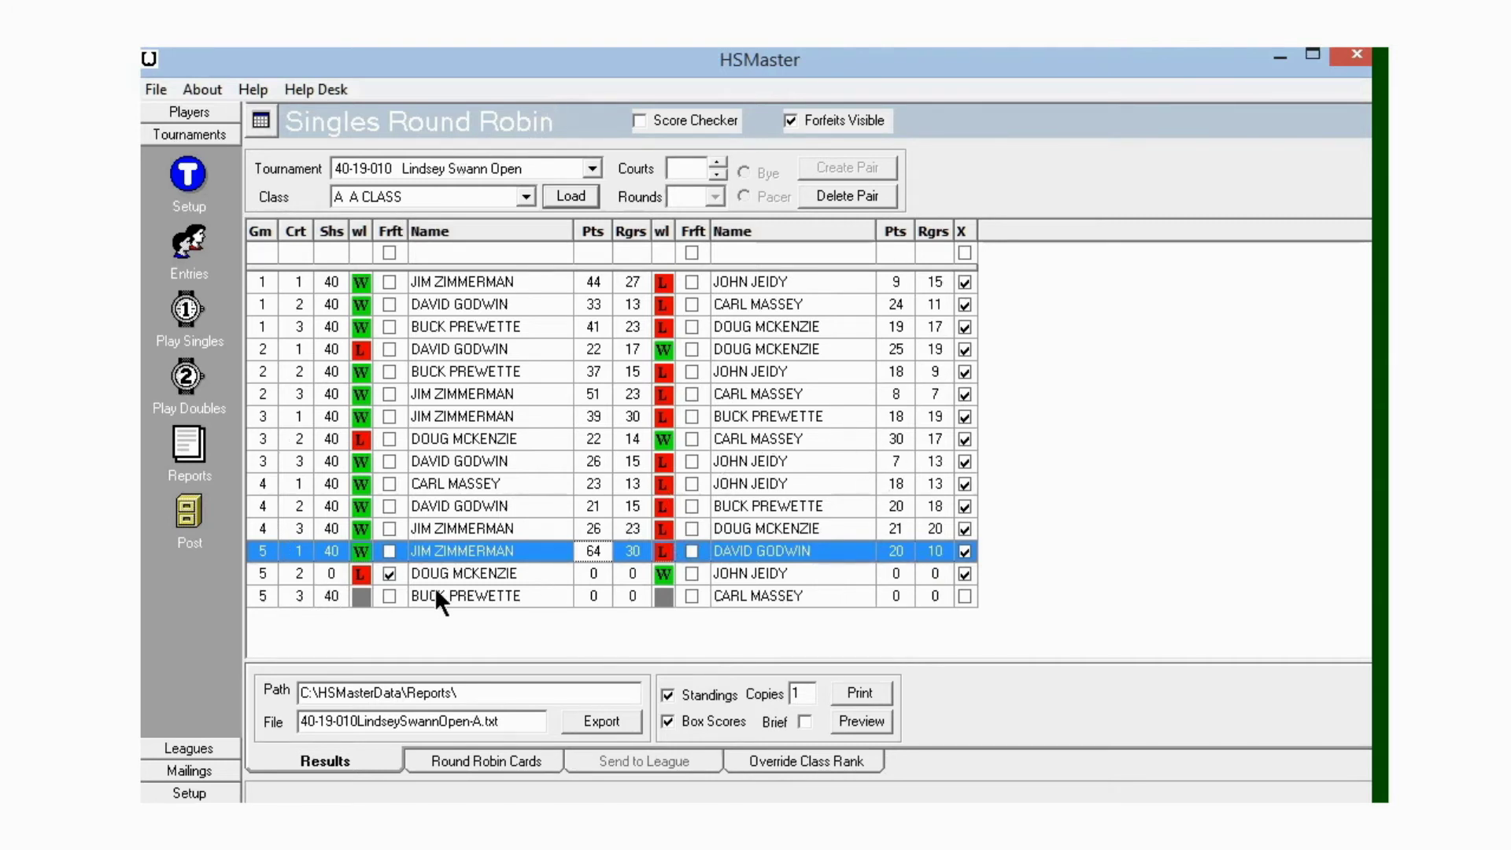
Enter the game 5 court 3 scores: 40 points and 25 ringers for the first player, 36 points and 22 ringers for the second.
key(Down)
key(Down)
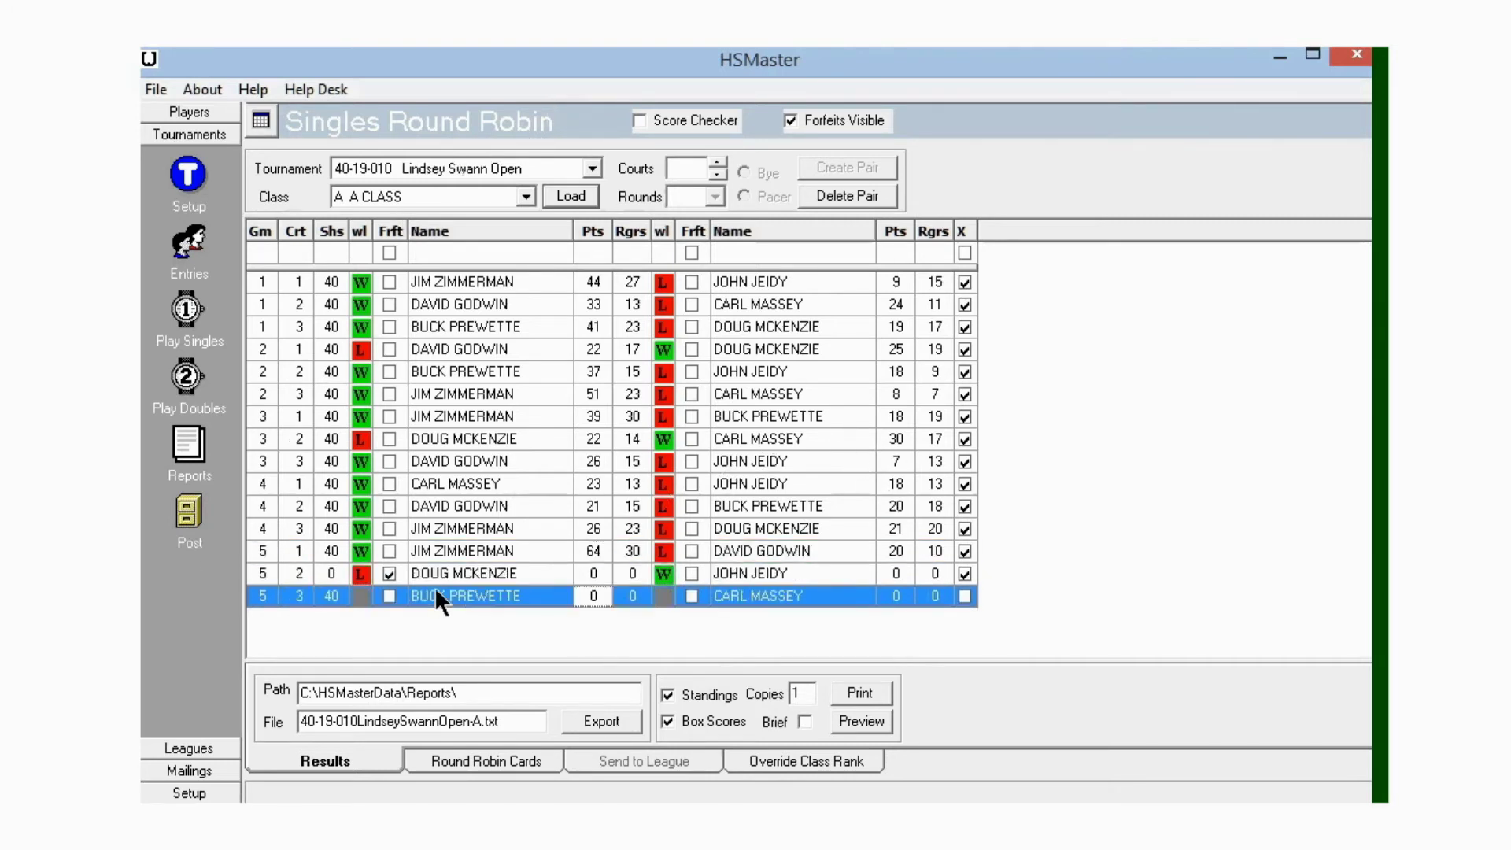
text(40)
key(Return)
text(25)
key(Return)
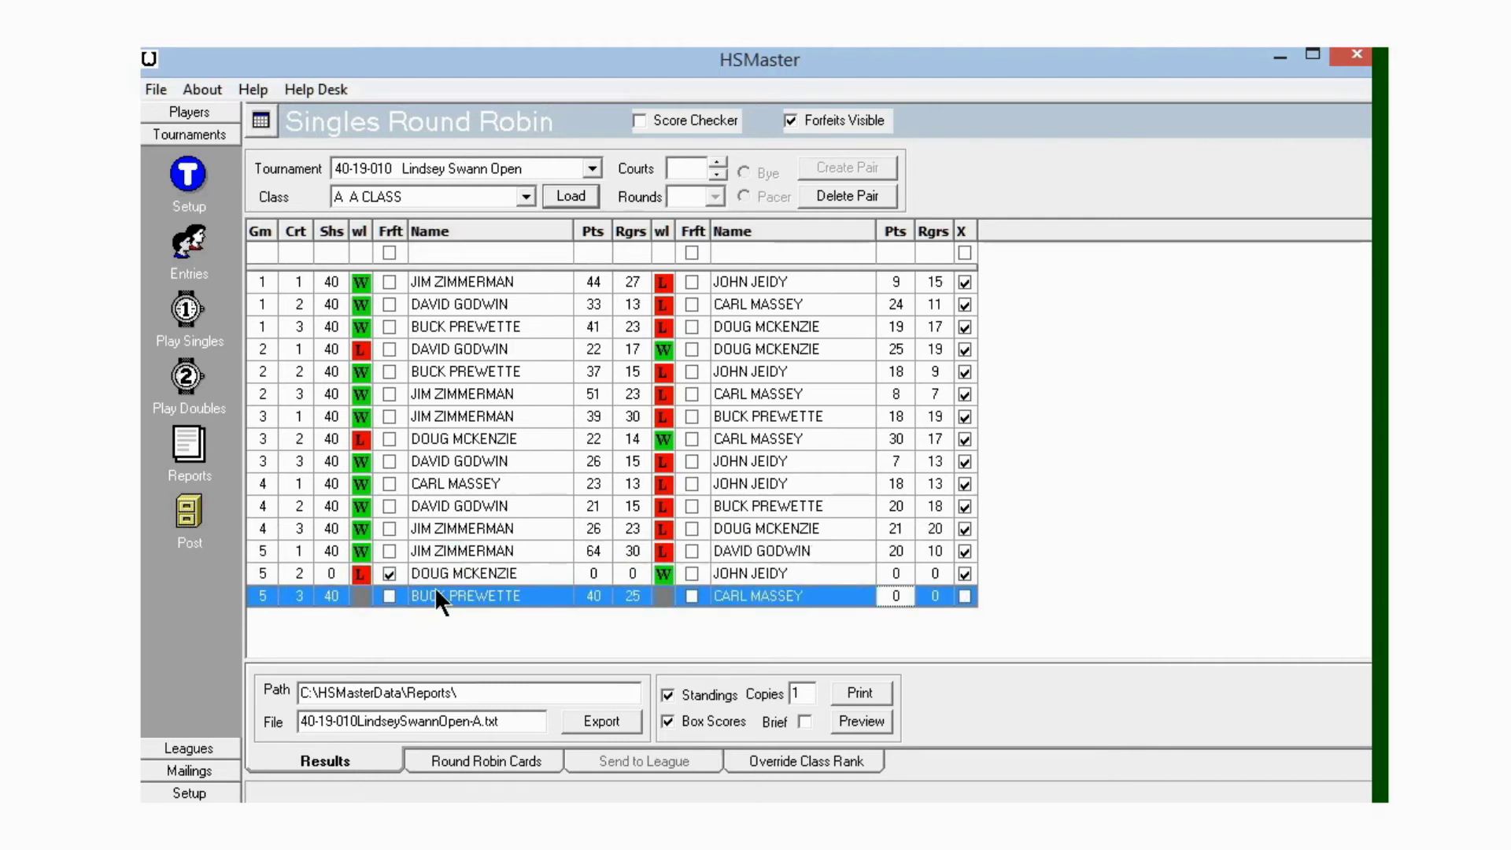
text(36)
key(Return)
text(22)
key(Return)
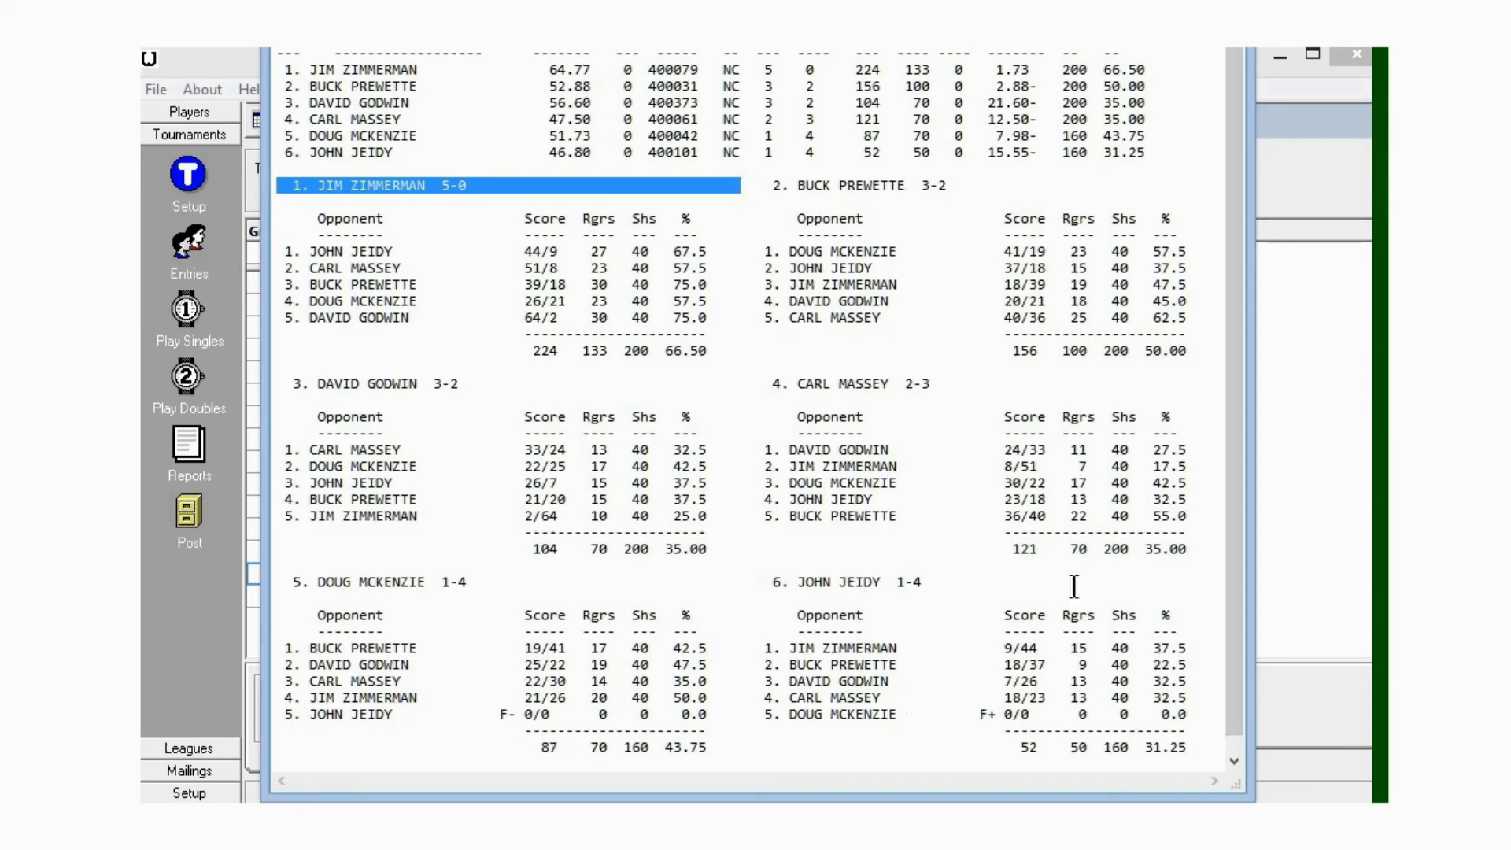
Close the box score report preview and hide the forfeit columns.
key(Escape)
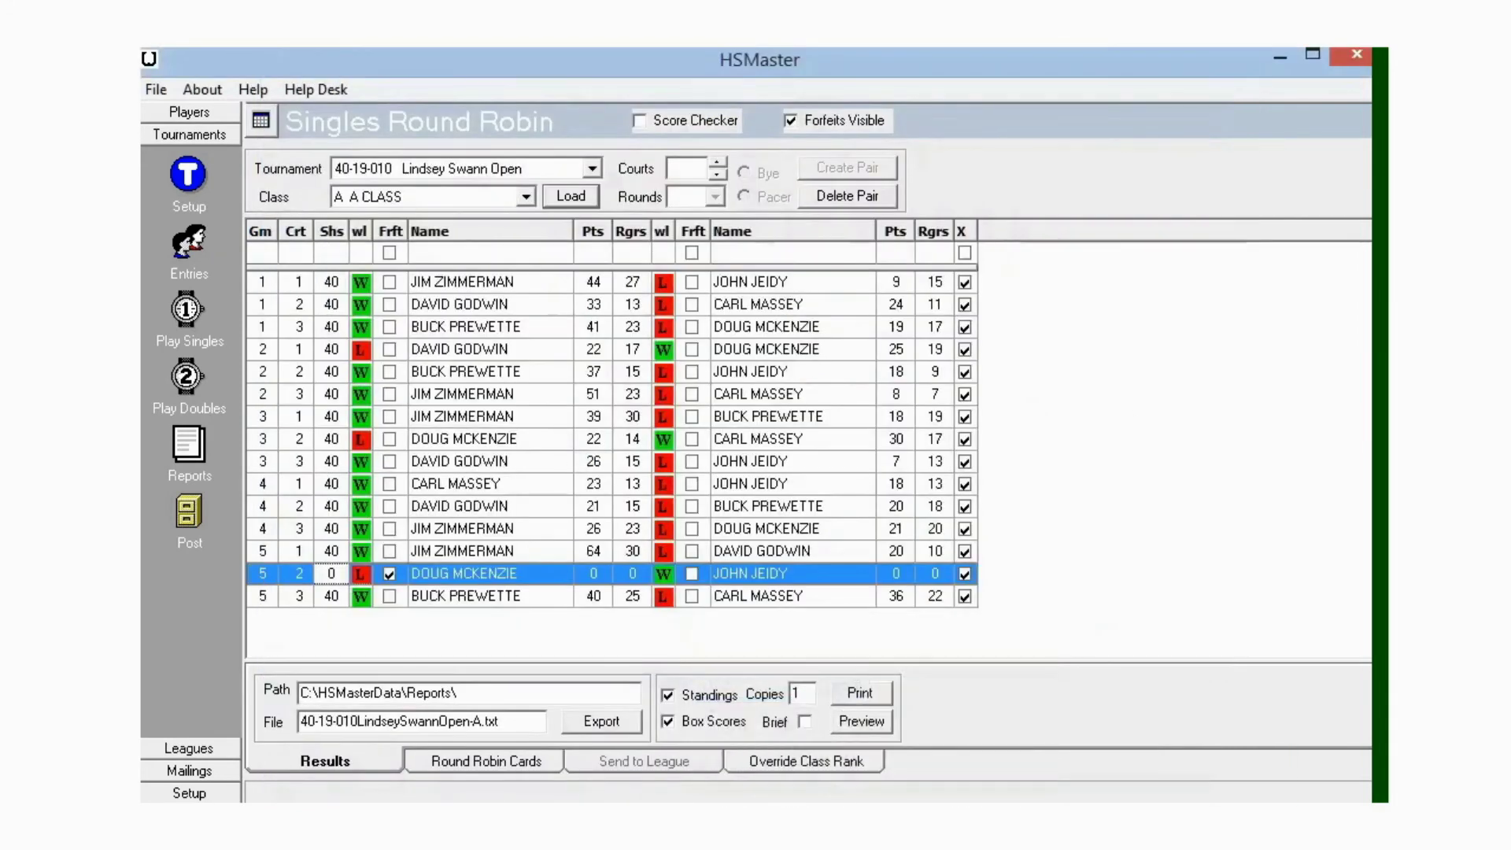
click(790, 121)
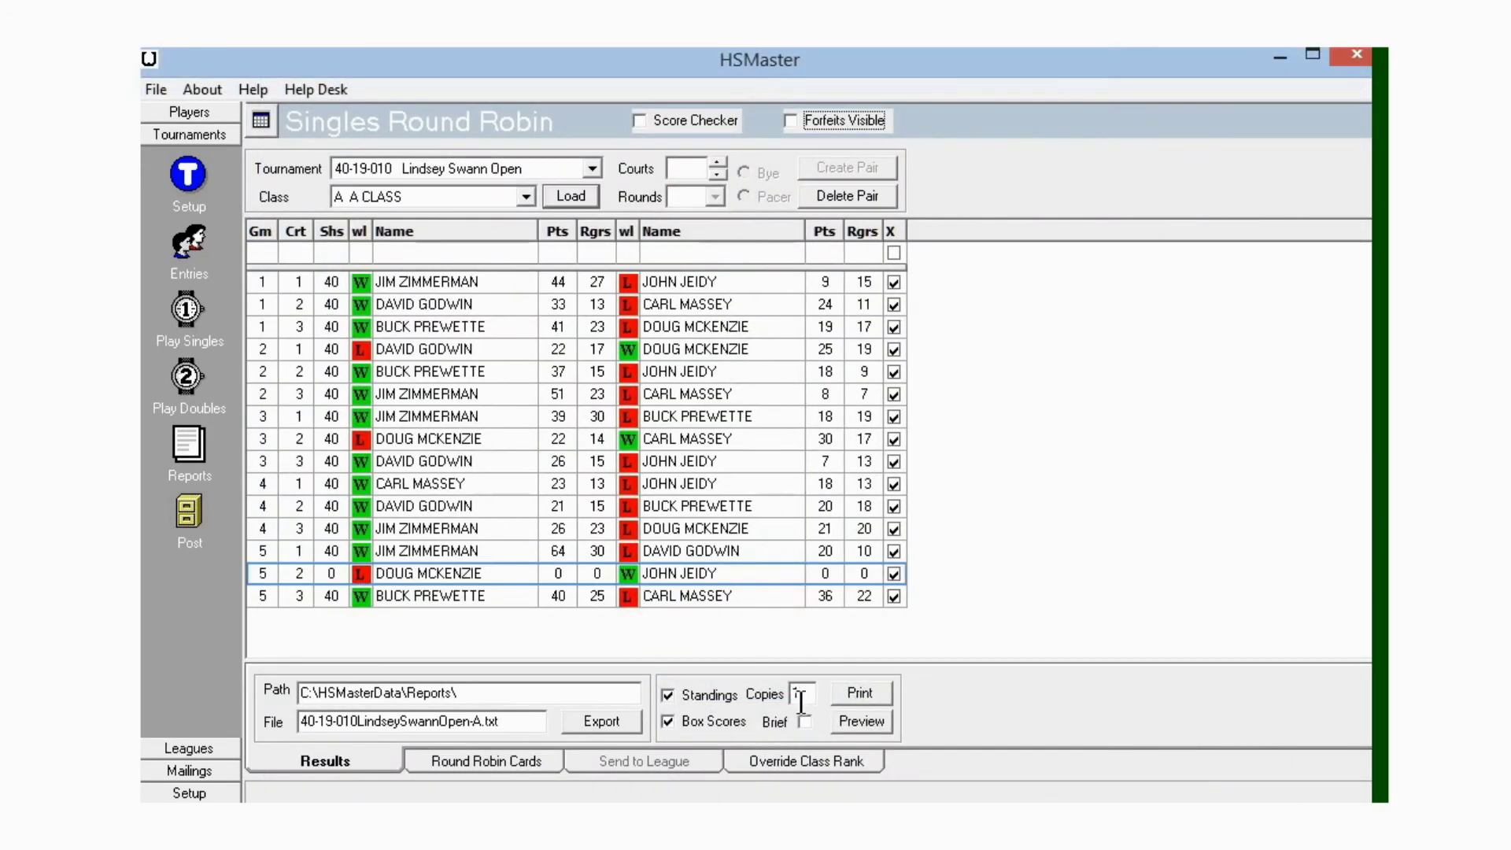
Preview the A CLASS report without box scores and put the preview away.
click(667, 722)
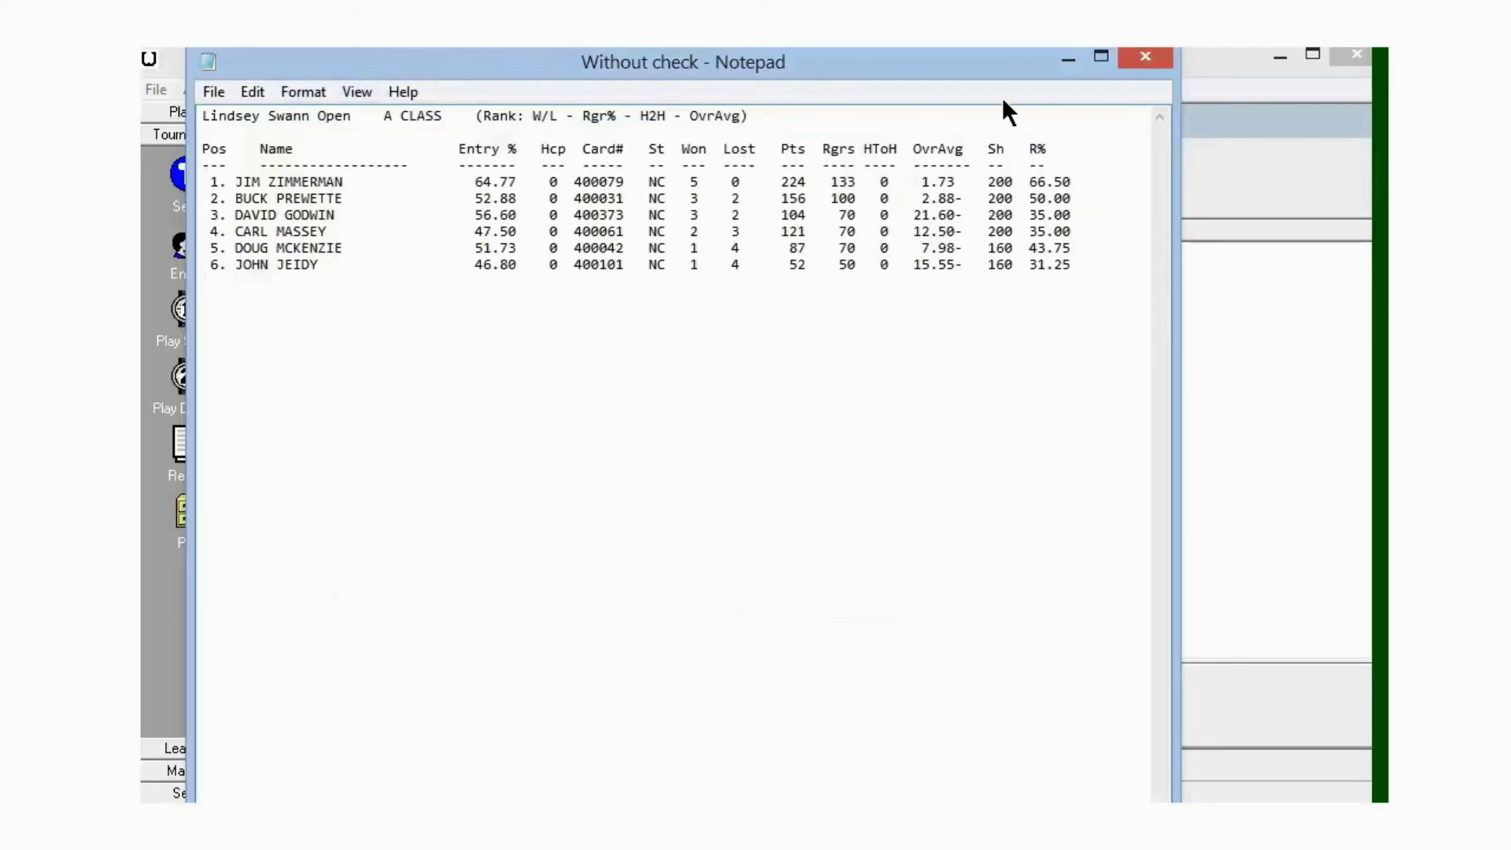
click(1069, 61)
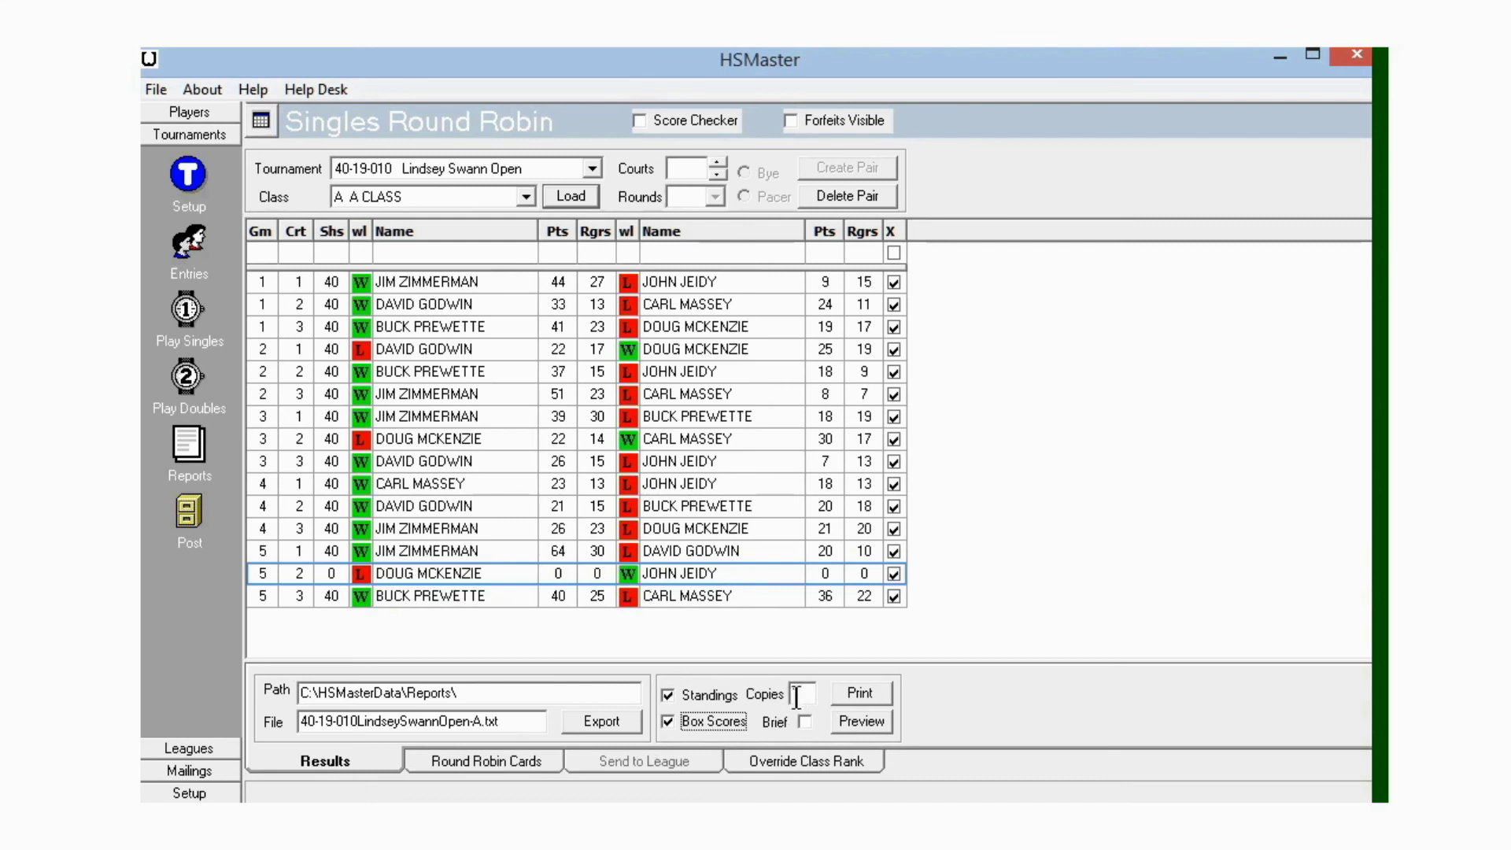
Set the number of printed report copies to 3.
double_click(797, 695)
text(3)
Go to the tournament reports and view the Notepad standings report covering the A, B and C classes.
click(185, 440)
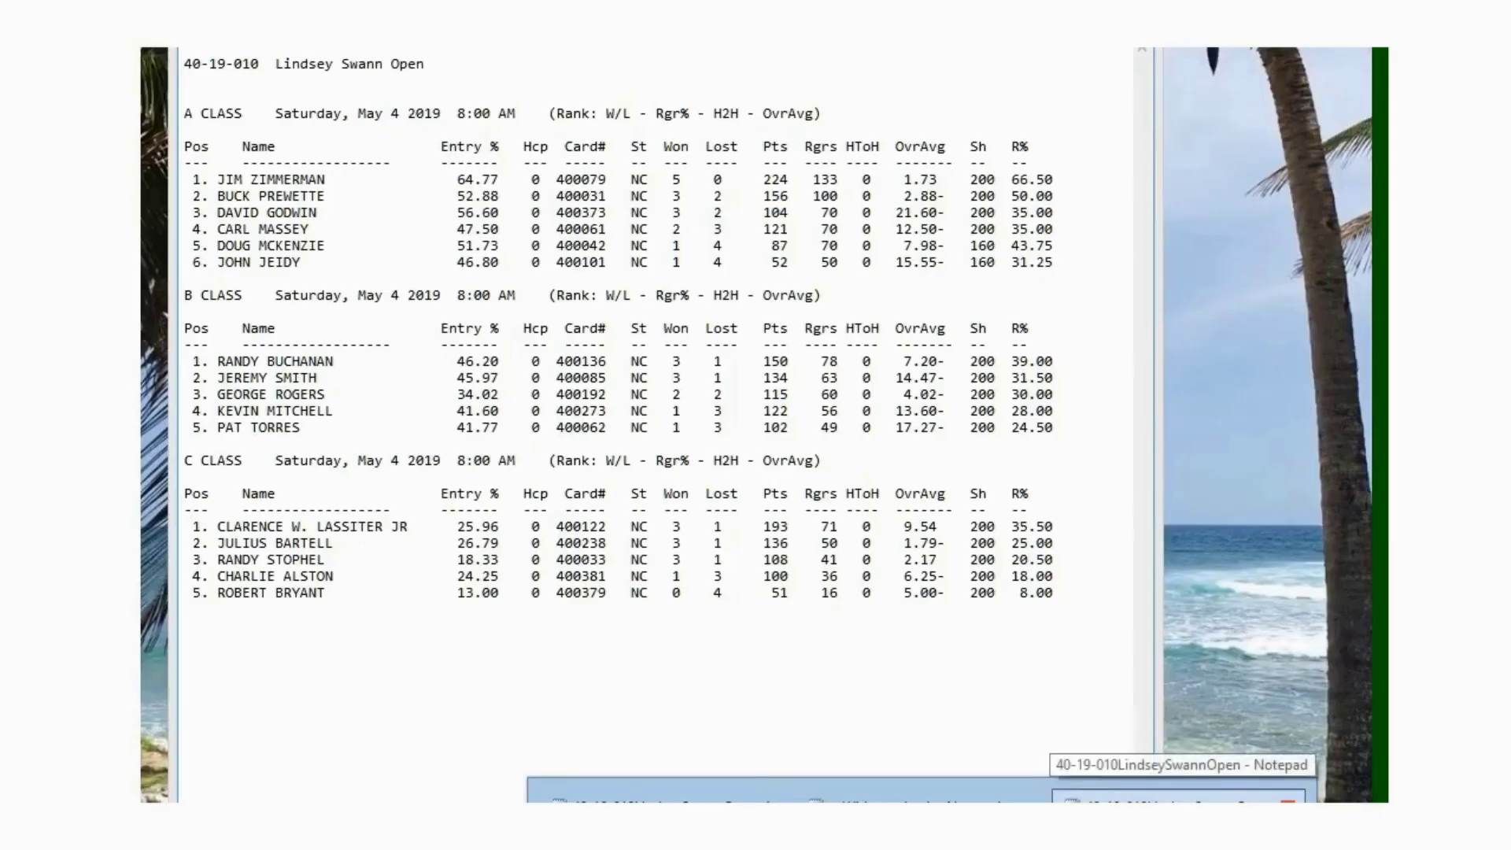
click(1178, 795)
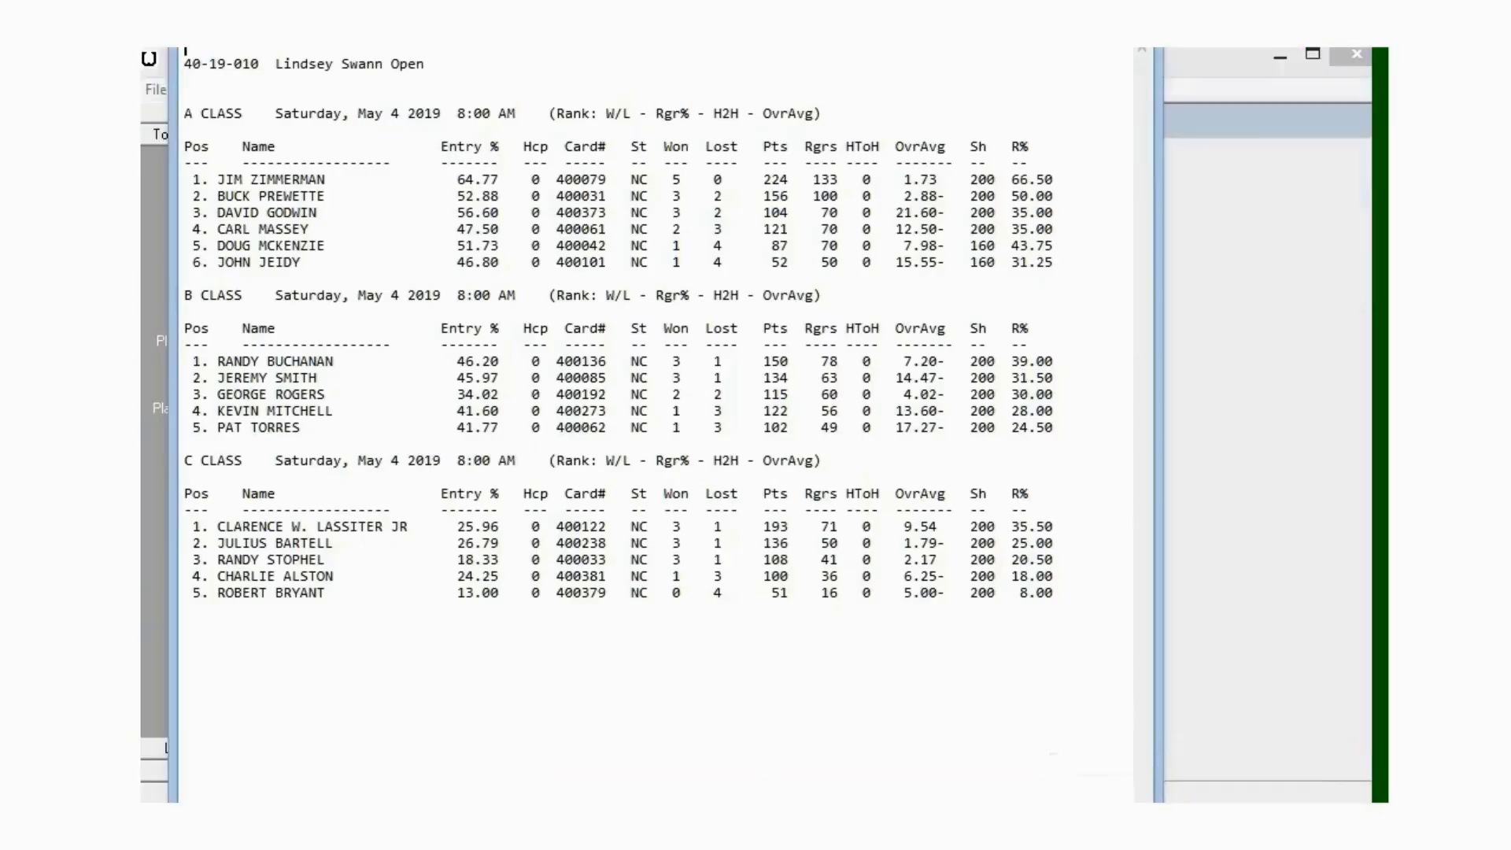